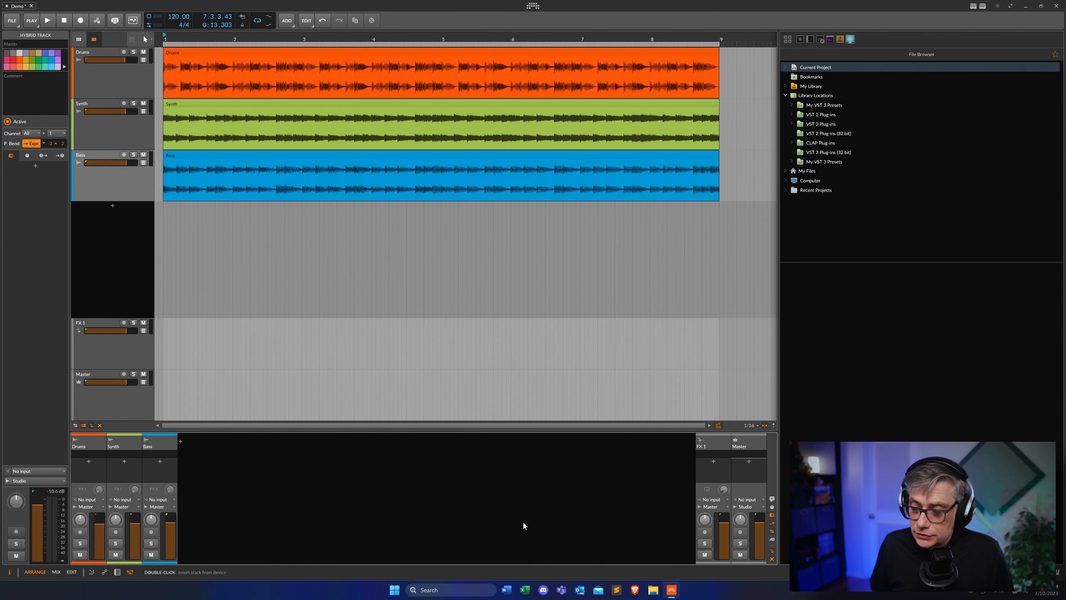
# Insert the Dolby Atmos Composer plug-in on the Master channel and reposition its window
pyautogui.click(749, 460)
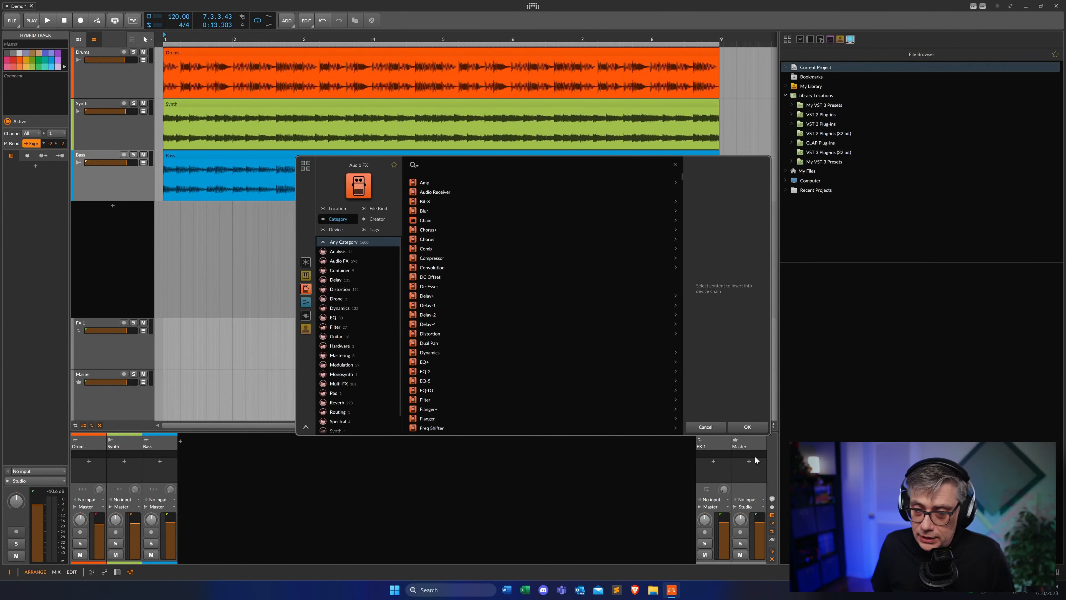
pyautogui.write('compo')
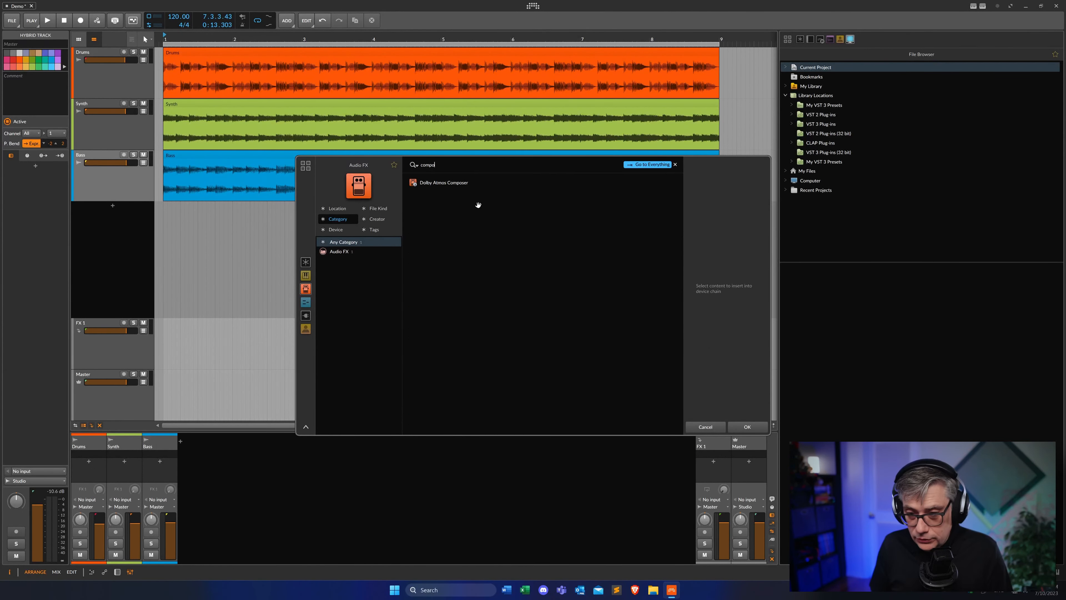
pyautogui.write('sr')
pyautogui.press('BackSpace')
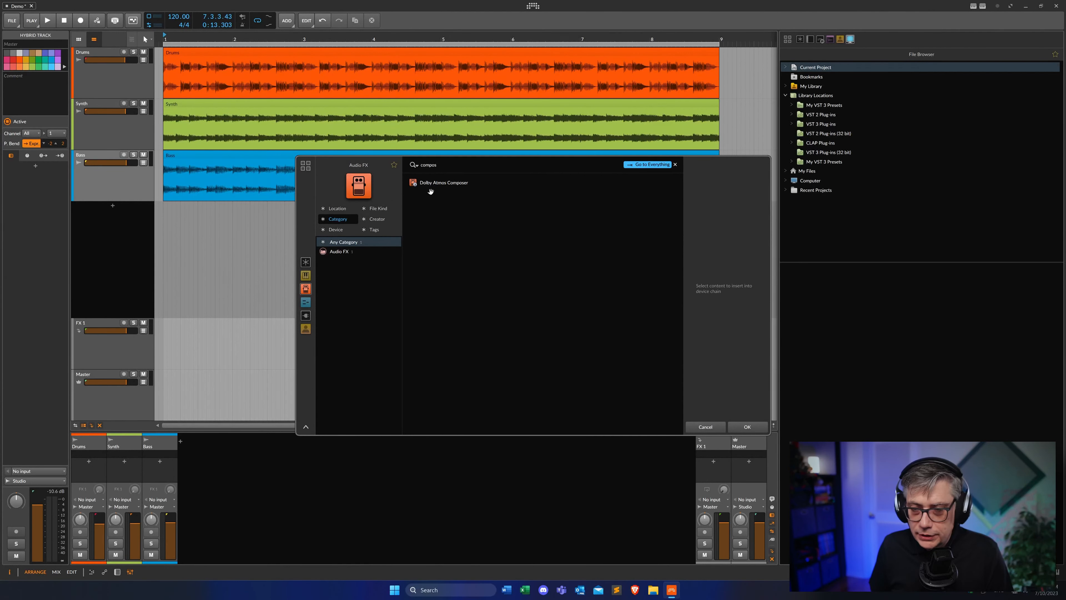
pyautogui.click(440, 183)
pyautogui.click(747, 427)
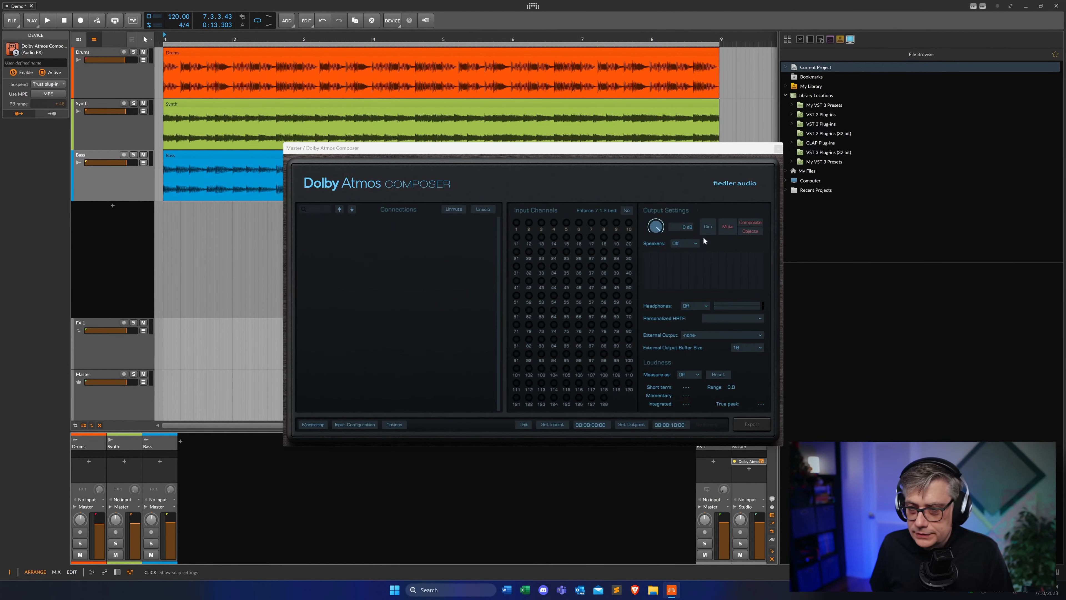
pyautogui.moveTo(507, 125); pyautogui.dragTo(482, 88)
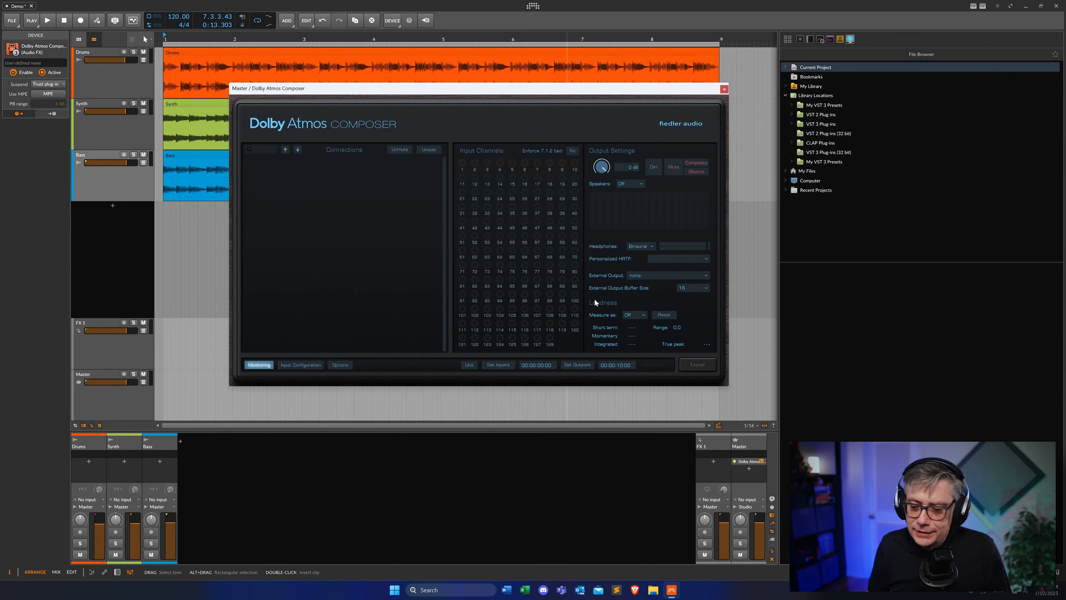
pyautogui.moveTo(485, 93); pyautogui.dragTo(599, 111)
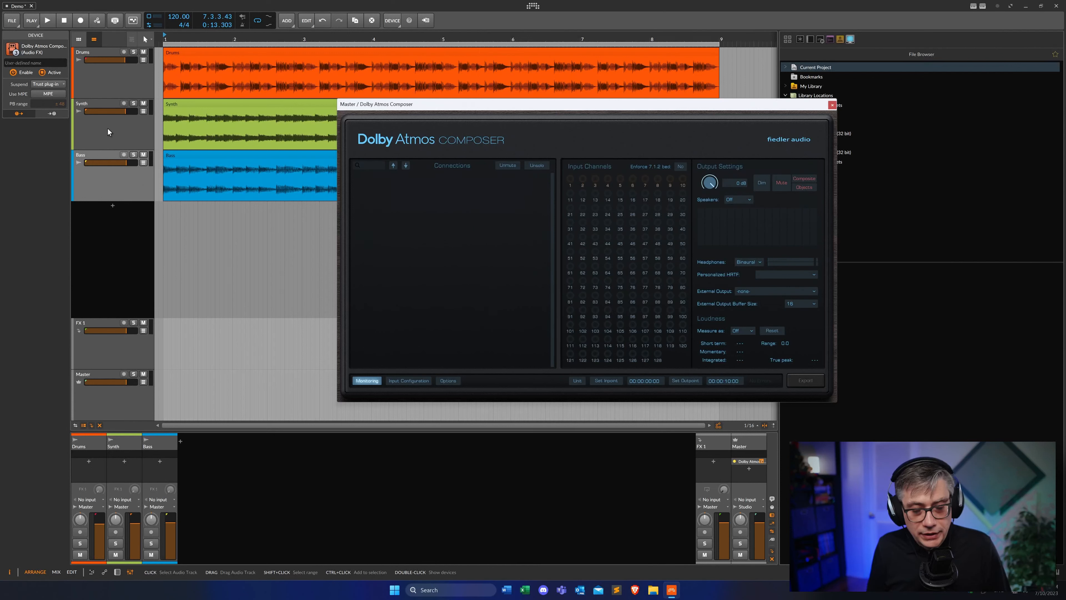
# Add Dolby Atmos Beam to the Synth track and arrange the Beam and Composer windows side by side
pyautogui.click(123, 461)
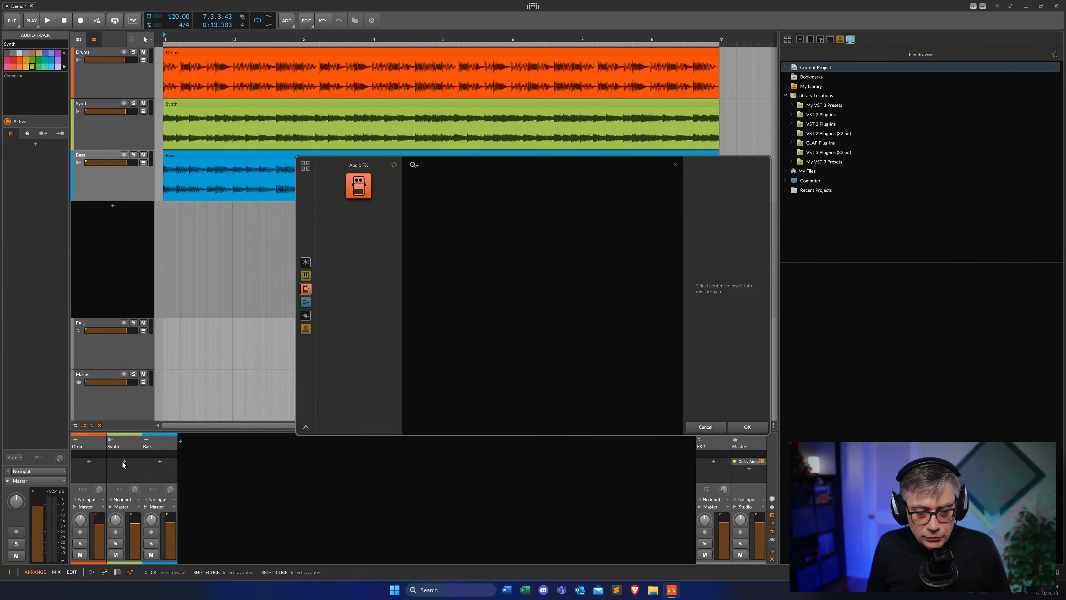
pyautogui.write('beam')
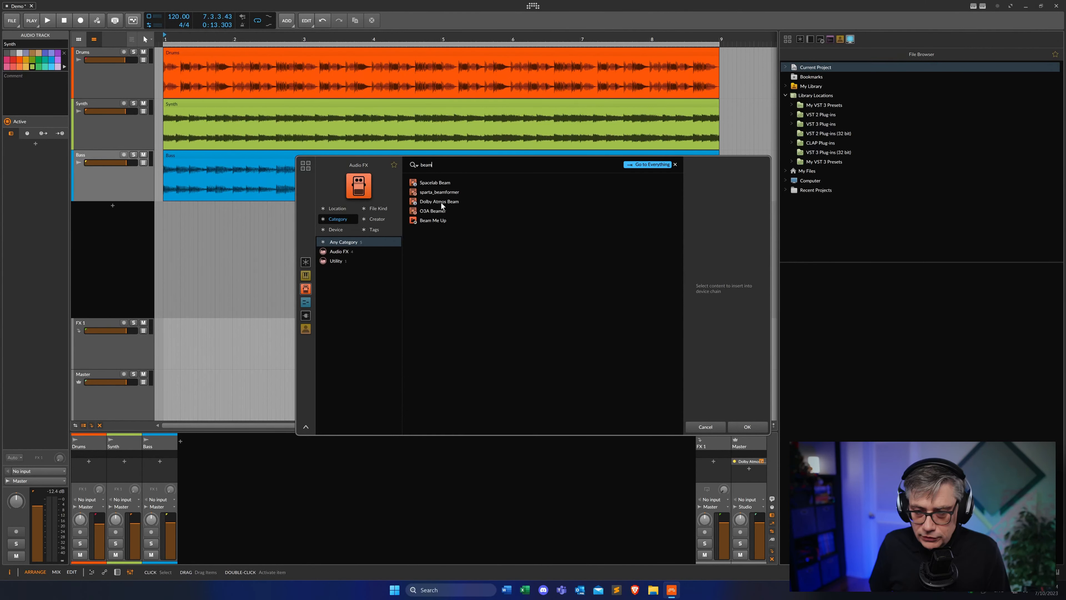
pyautogui.click(441, 203)
pyautogui.click(747, 427)
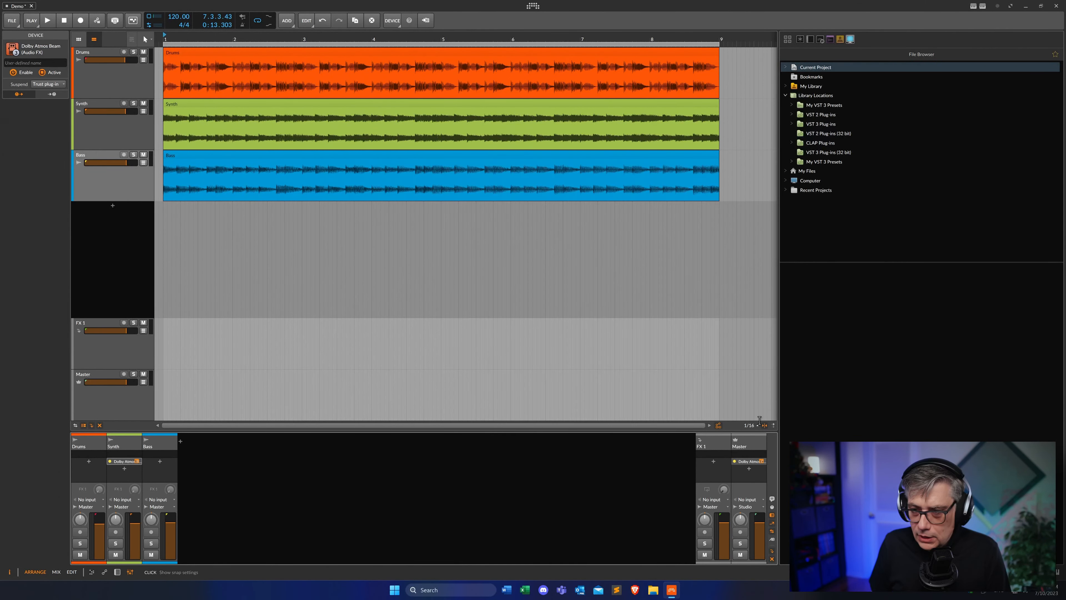
pyautogui.moveTo(559, 171); pyautogui.dragTo(222, 130)
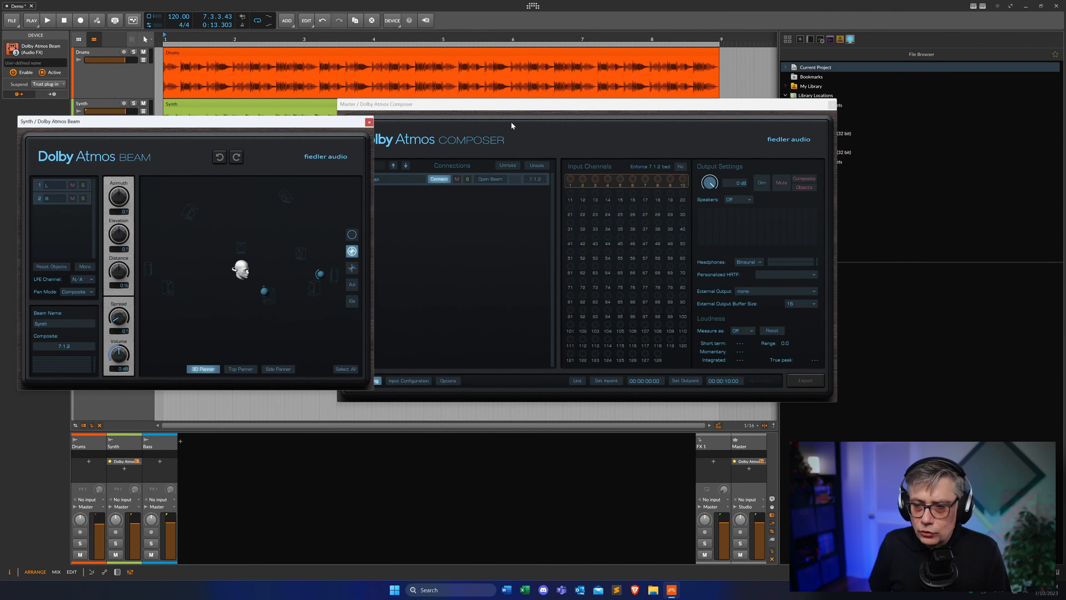
pyautogui.moveTo(511, 110); pyautogui.dragTo(586, 91)
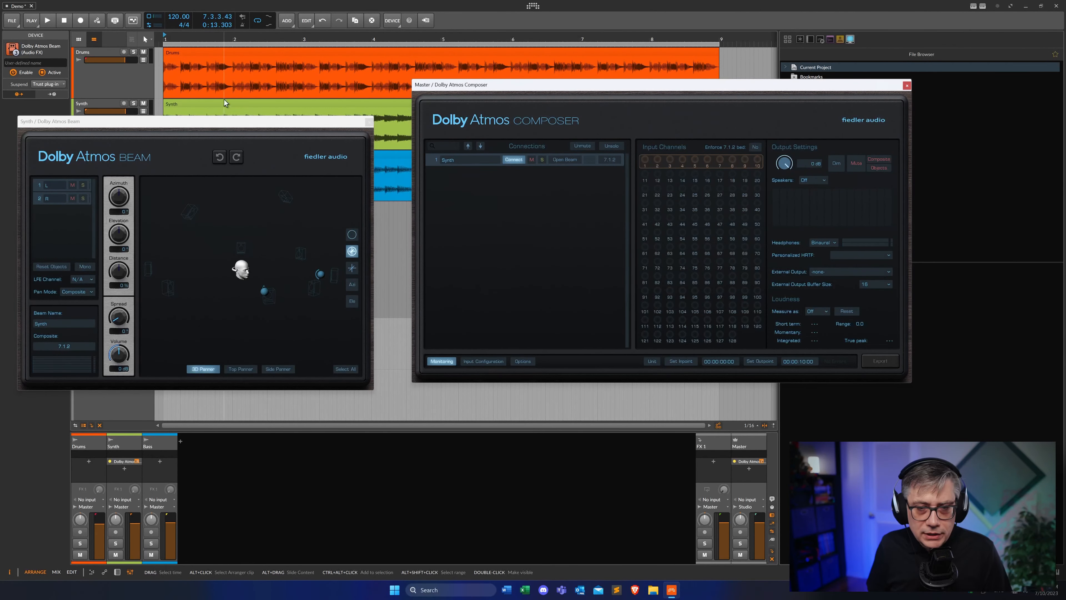
pyautogui.moveTo(221, 128); pyautogui.dragTo(513, 293)
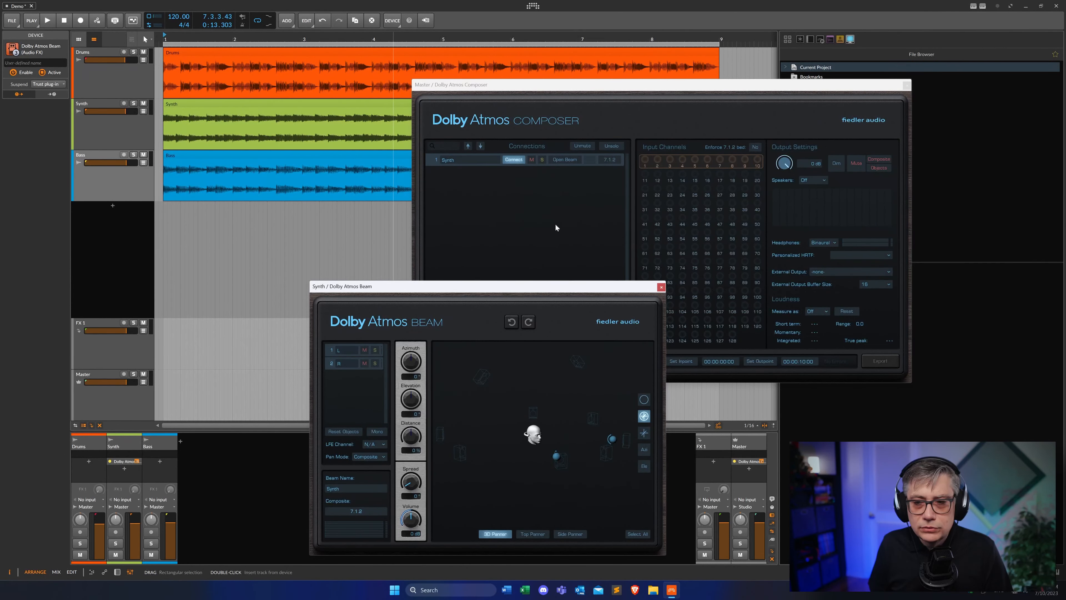
pyautogui.moveTo(520, 288); pyautogui.dragTo(271, 98)
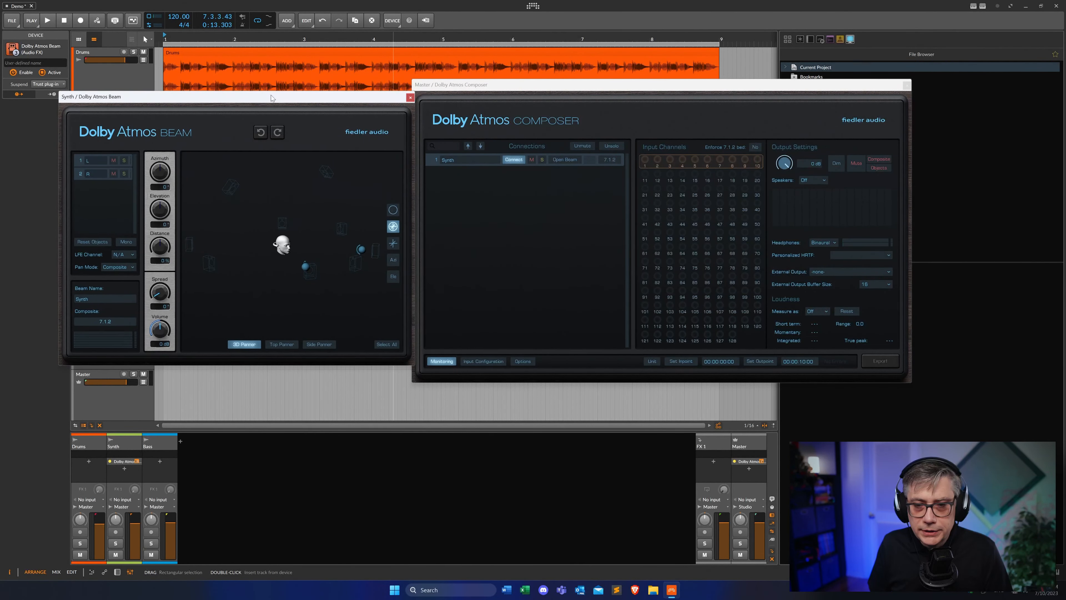
# Start playback and, in the Beam's top panner view, move Synth objects 1 and 2 toward the rear left and rear right
pyautogui.press('space')
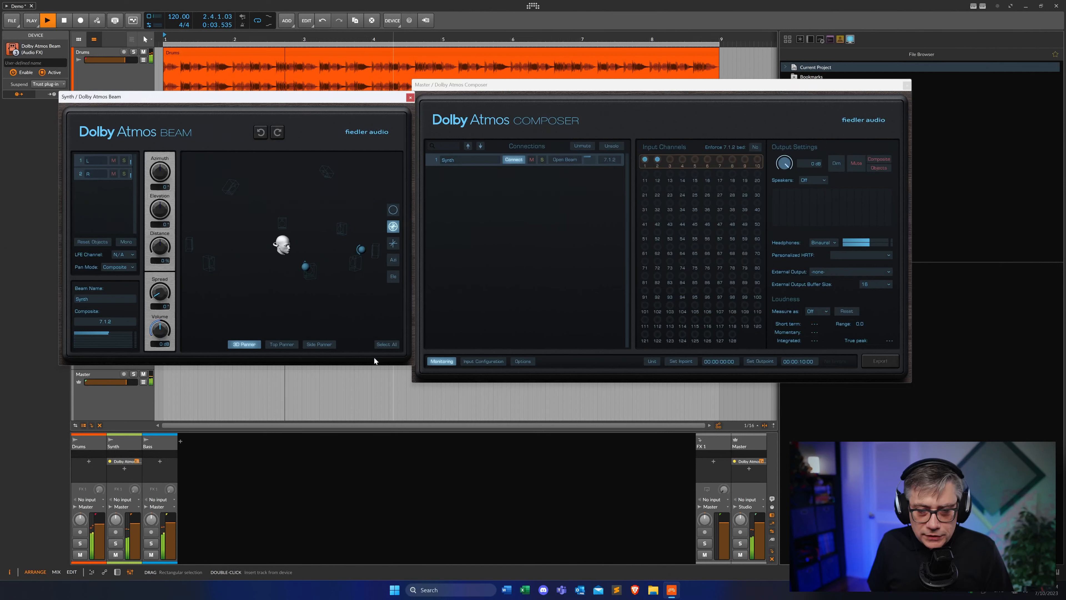
pyautogui.click(282, 344)
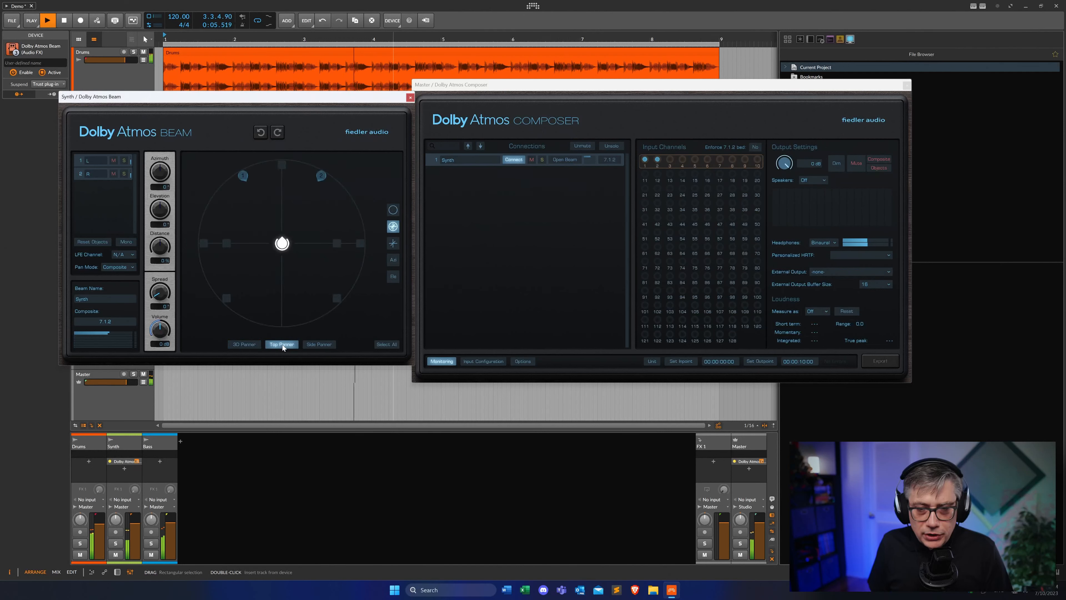
pyautogui.moveTo(242, 175); pyautogui.dragTo(238, 276)
pyautogui.moveTo(321, 175); pyautogui.dragTo(329, 264)
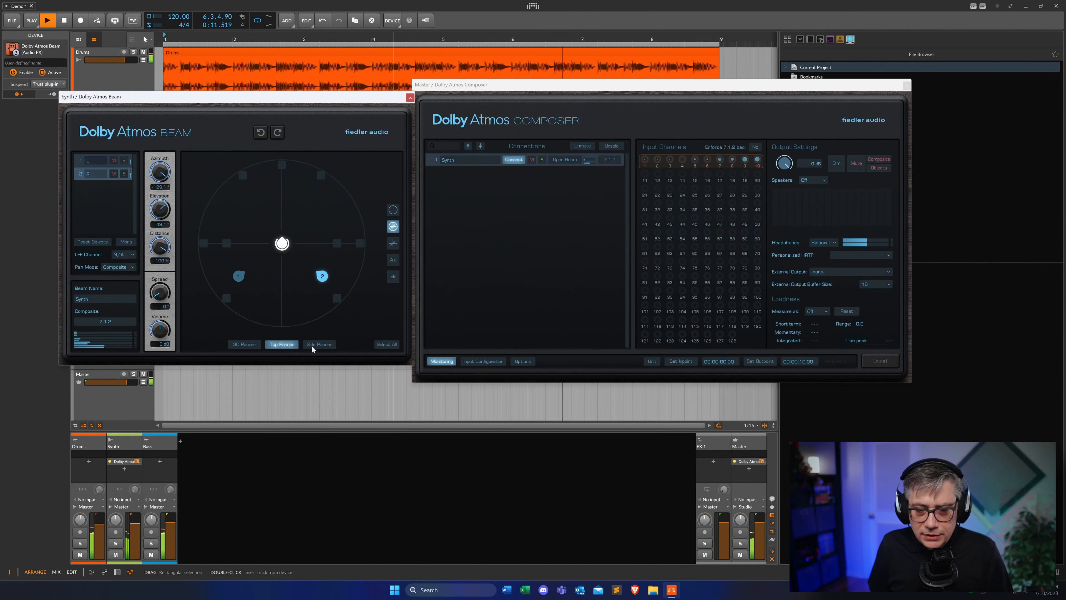
# Lower object 2's elevation in the side panner view, then return to the top panner view
pyautogui.click(322, 344)
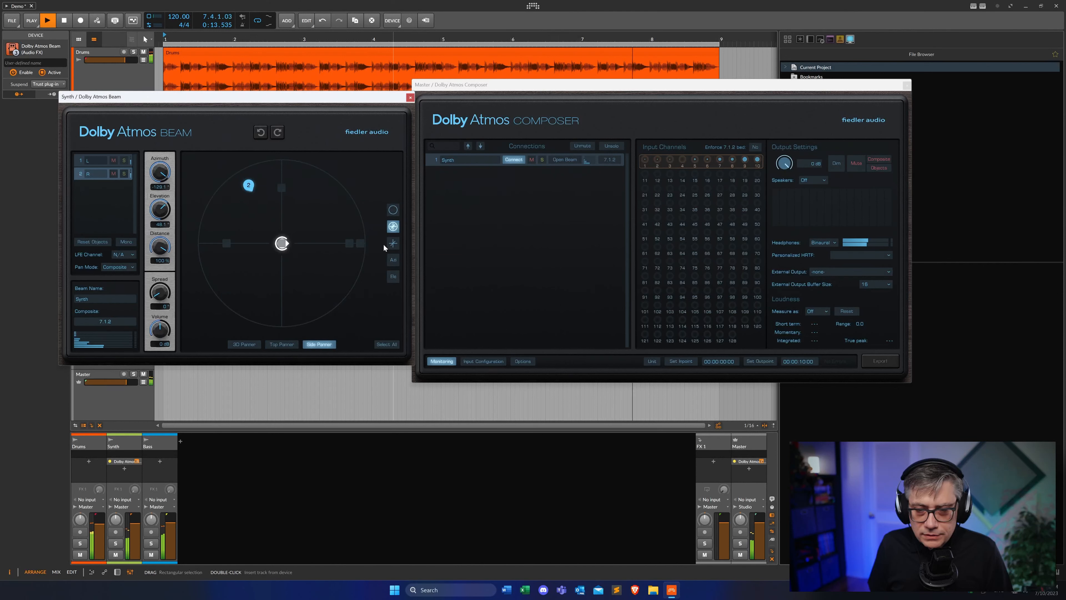
pyautogui.click(393, 244)
pyautogui.moveTo(250, 190); pyautogui.dragTo(243, 213)
pyautogui.click(278, 345)
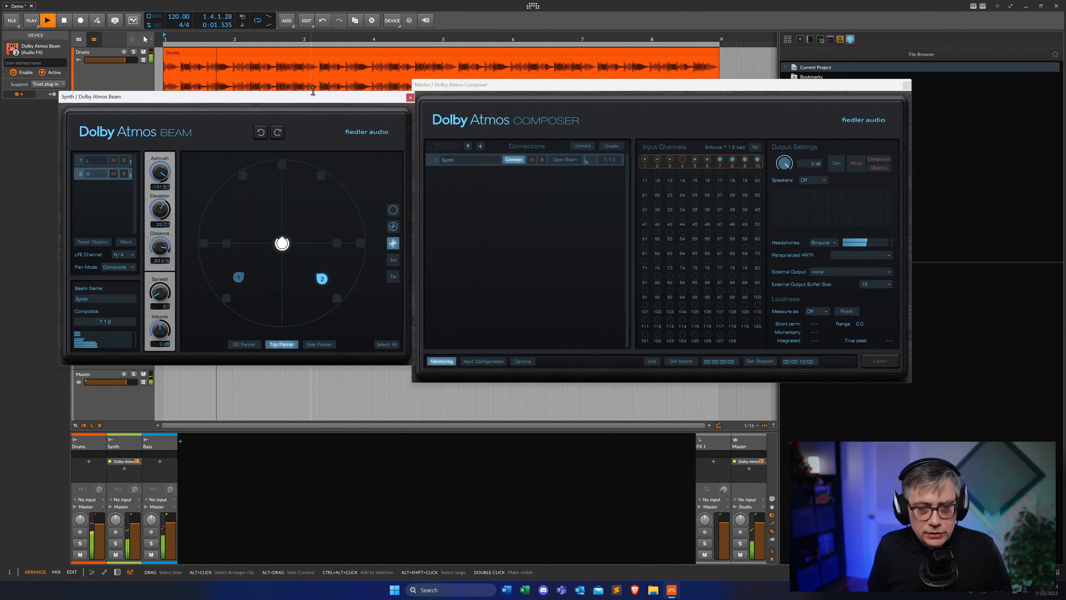
# Rearrange the plug-in windows and set the Beam's pan mode to Objects
pyautogui.moveTo(322, 95); pyautogui.dragTo(324, 58)
pyautogui.moveTo(520, 91); pyautogui.dragTo(593, 78)
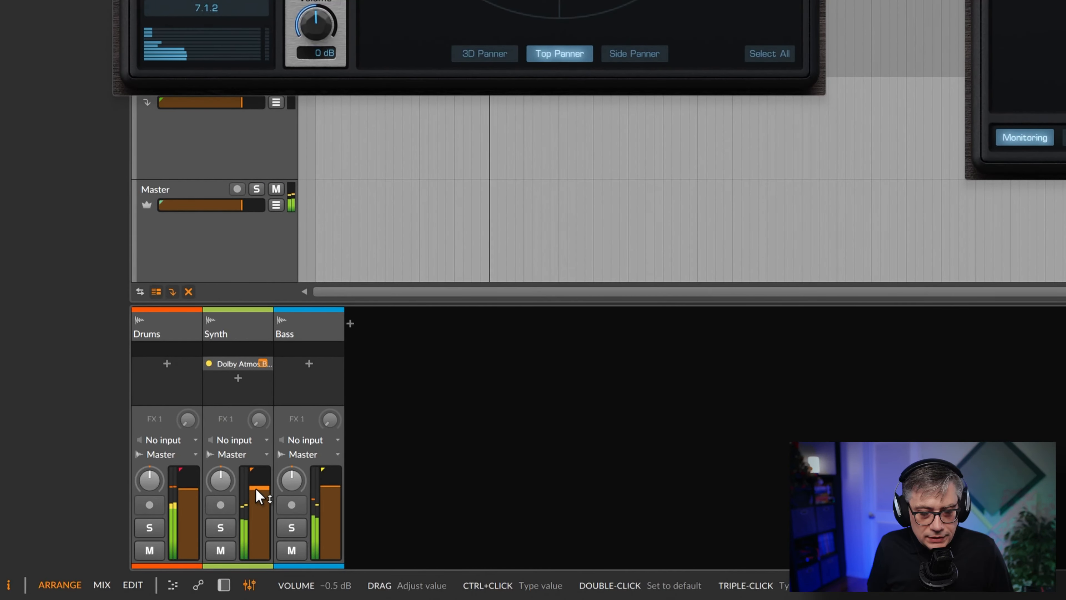
pyautogui.moveTo(259, 496)
pyautogui.mouseDown()
pyautogui.moveTo(260, 518)
pyautogui.moveTo(260, 502)
pyautogui.mouseUp()
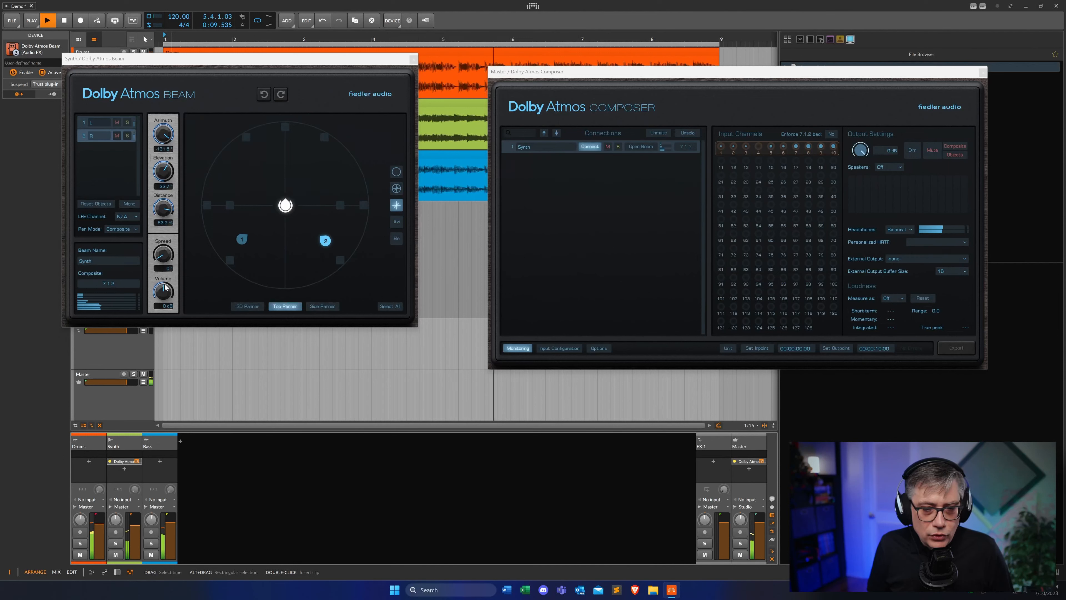
pyautogui.moveTo(164, 295); pyautogui.dragTo(164, 294)
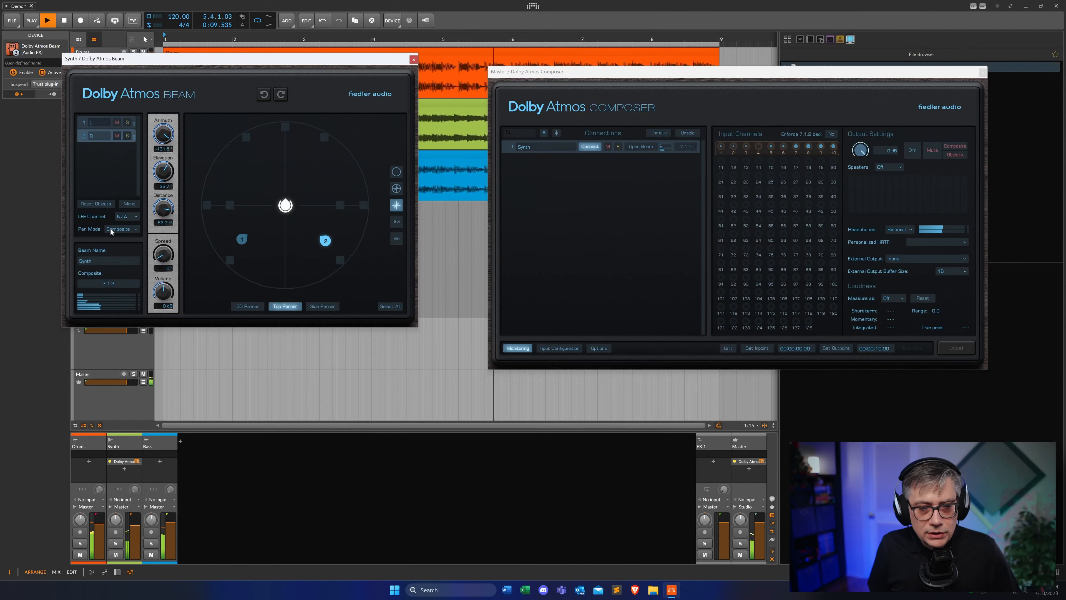
pyautogui.click(123, 229)
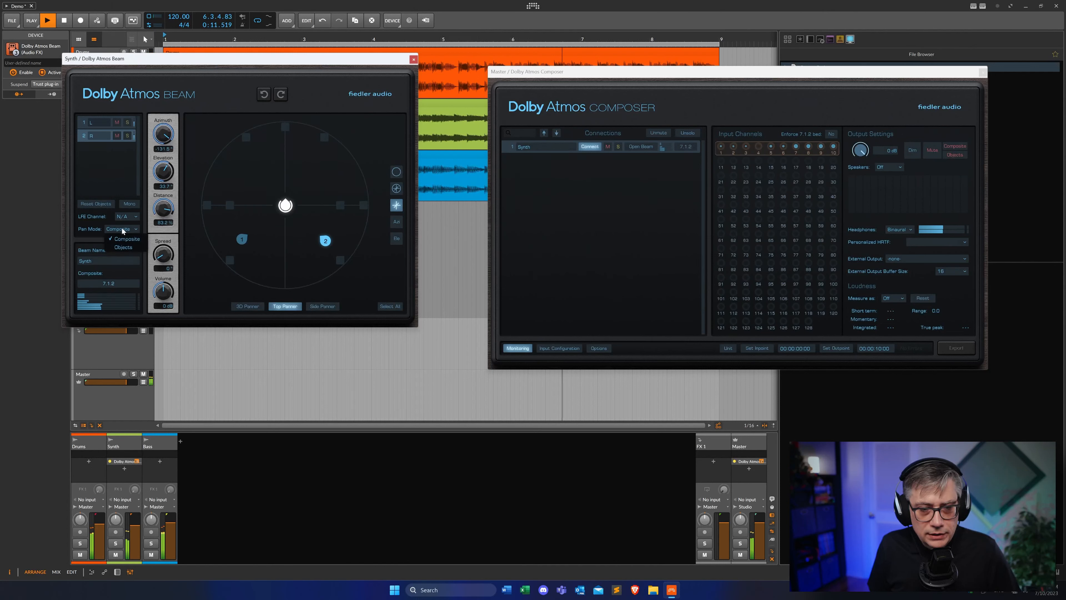
pyautogui.click(122, 248)
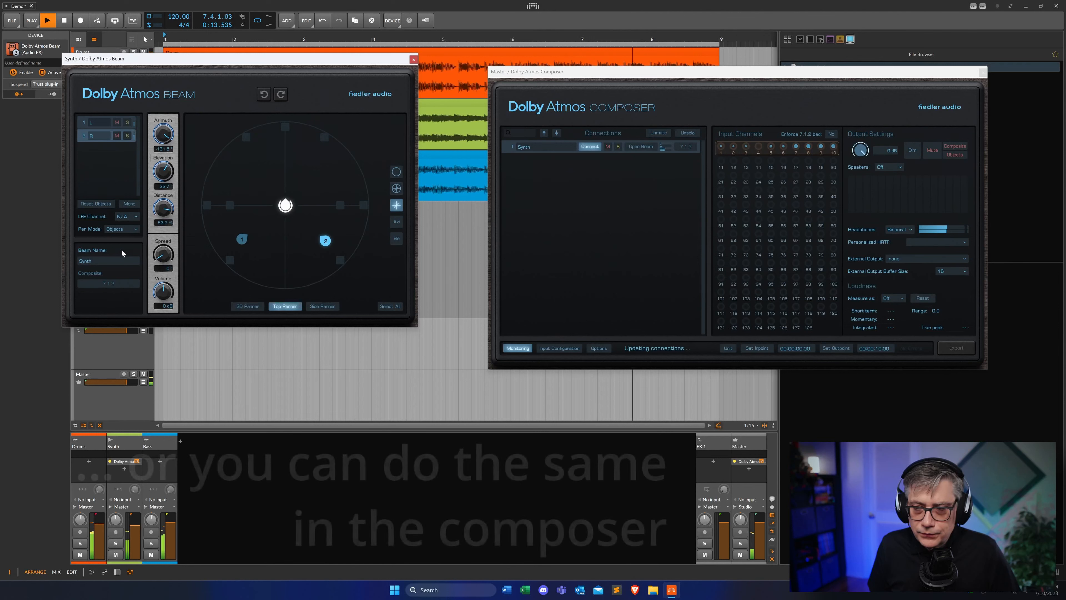
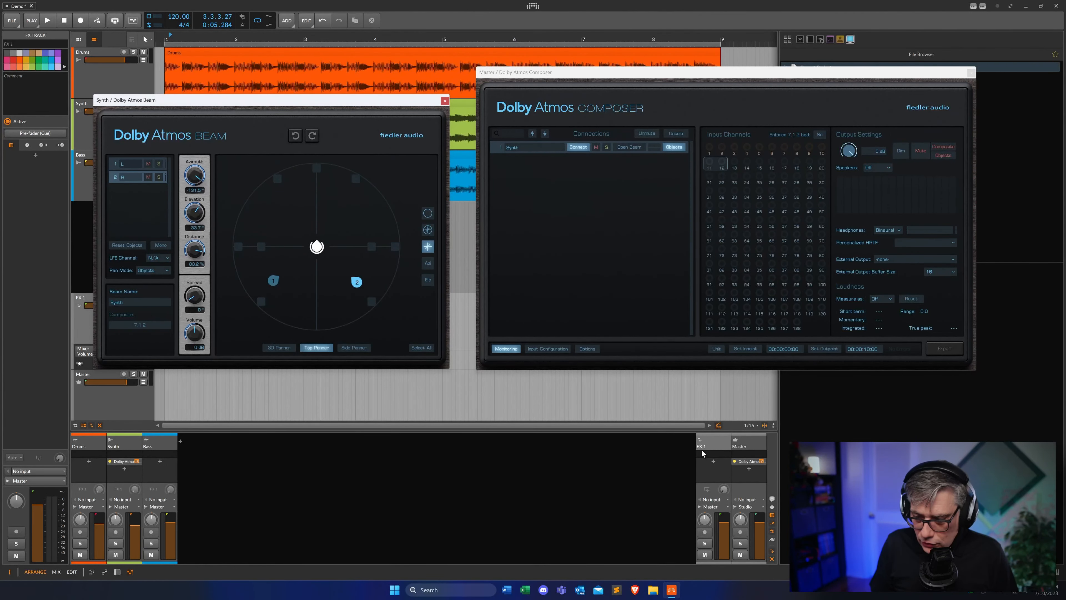
# Add the Spacelab Interstellar plug-in to the FX 1 track
pyautogui.click(713, 463)
pyautogui.write('sp')
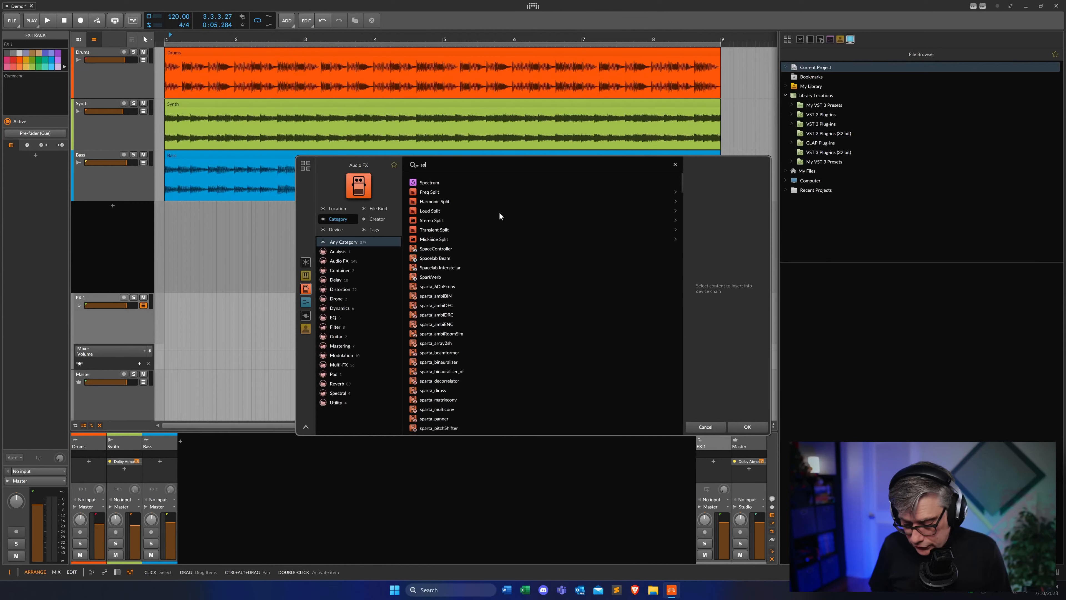
pyautogui.write('acela')
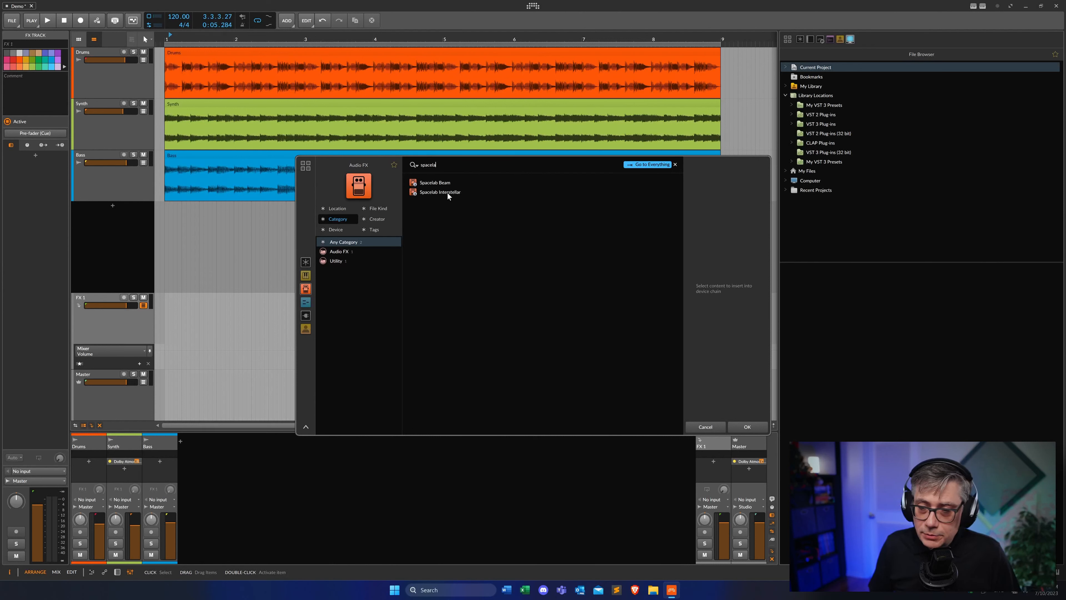
pyautogui.click(447, 192)
pyautogui.click(747, 426)
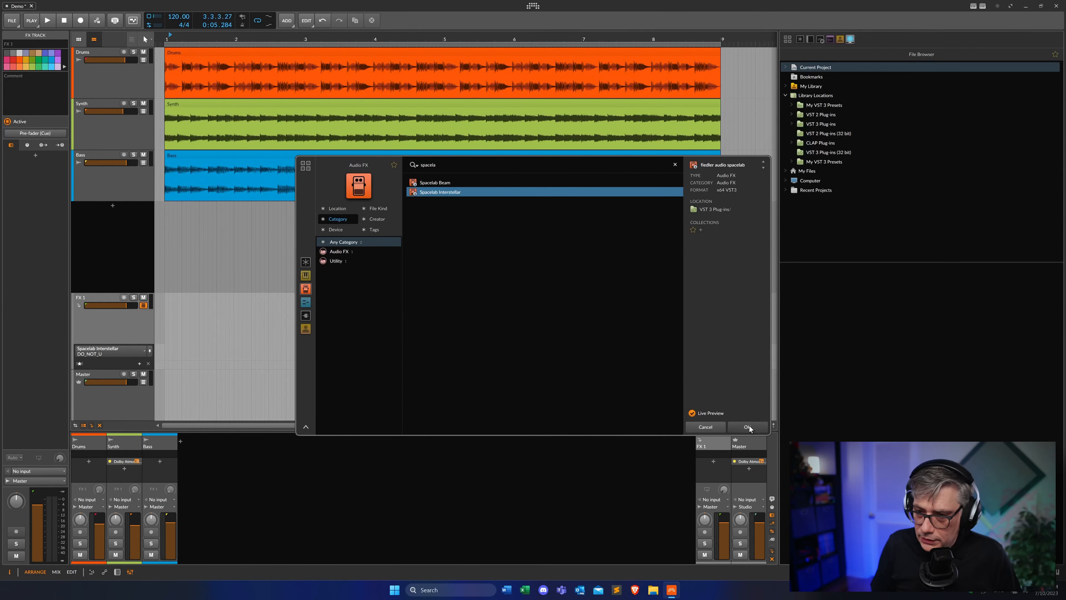
# Arrange the Interstellar and Composer windows and set the Spacelab connection's format to 10 - 7.1.2 [Dolby Atmos]
pyautogui.moveTo(600, 126); pyautogui.dragTo(317, 60)
pyautogui.click(613, 72)
pyautogui.moveTo(613, 72); pyautogui.dragTo(630, 66)
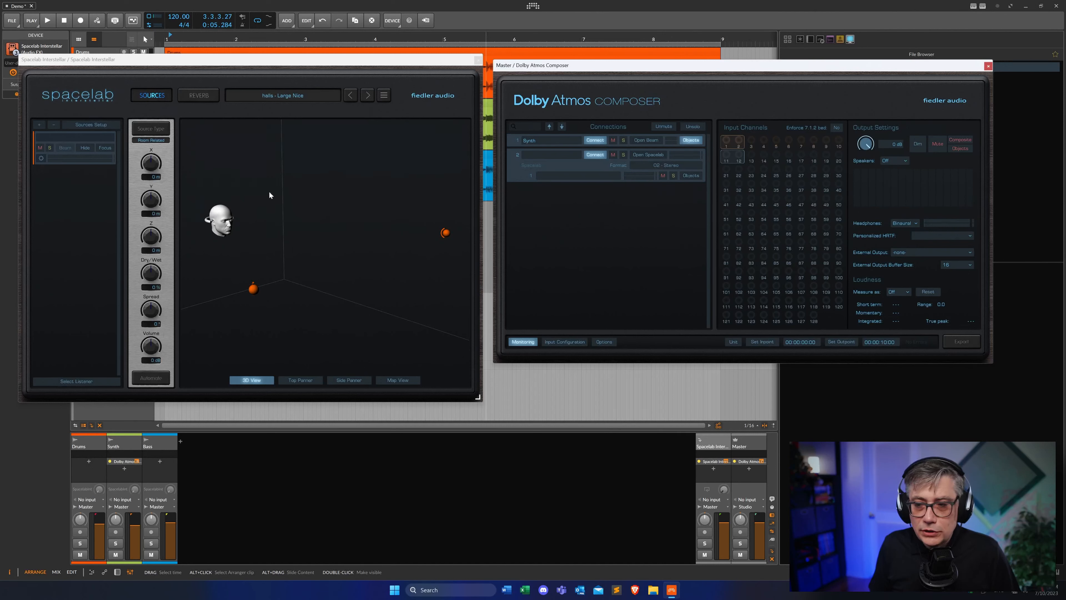
pyautogui.click(673, 163)
pyautogui.moveTo(666, 174)
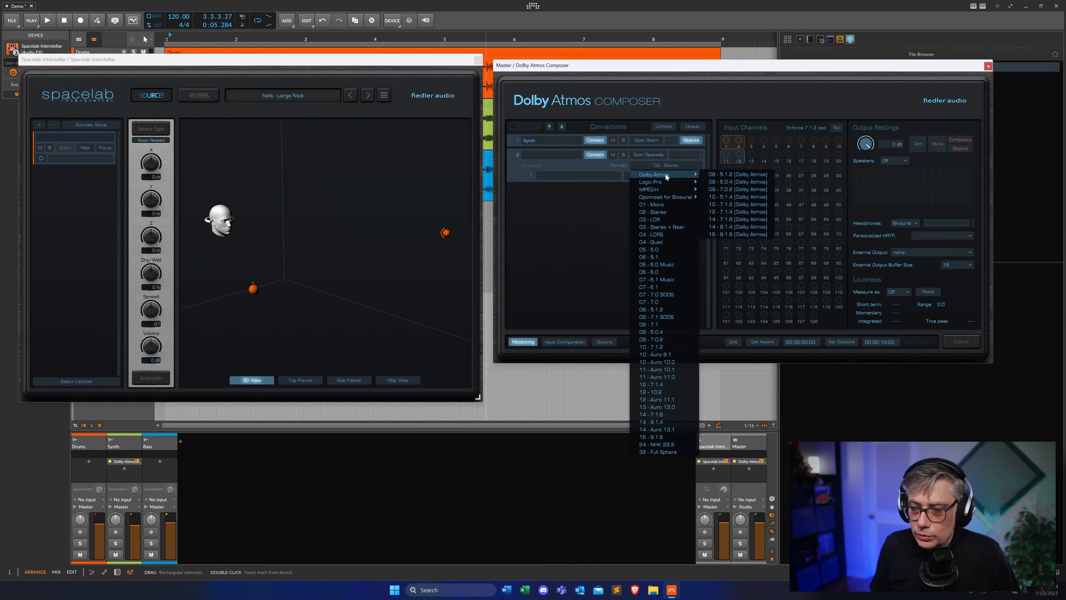
pyautogui.click(736, 203)
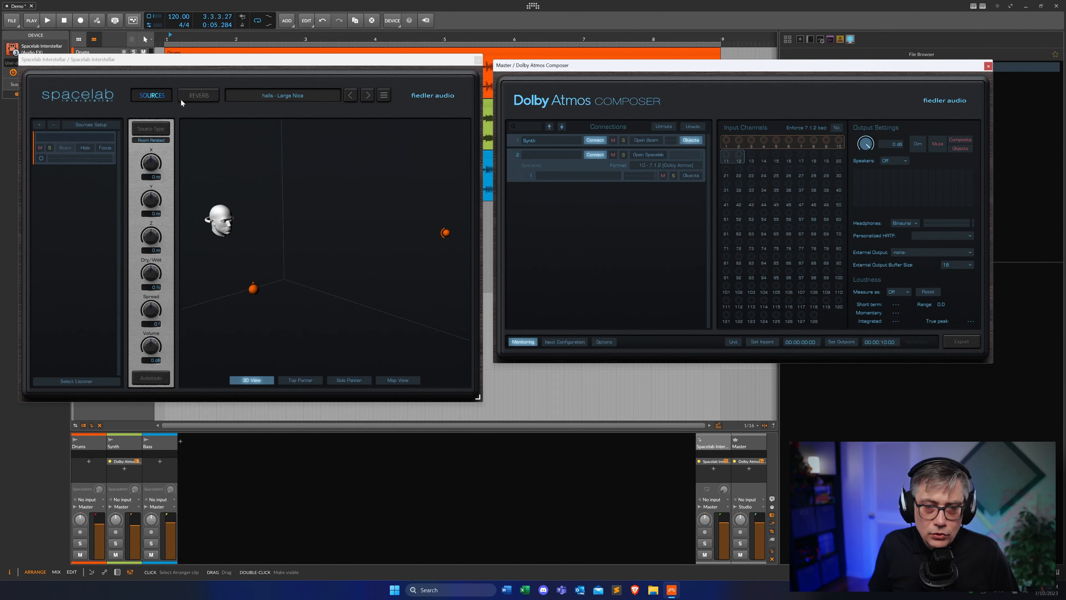
# Inspect Interstellar's Reverb page, then return to its Sources page
pyautogui.click(202, 96)
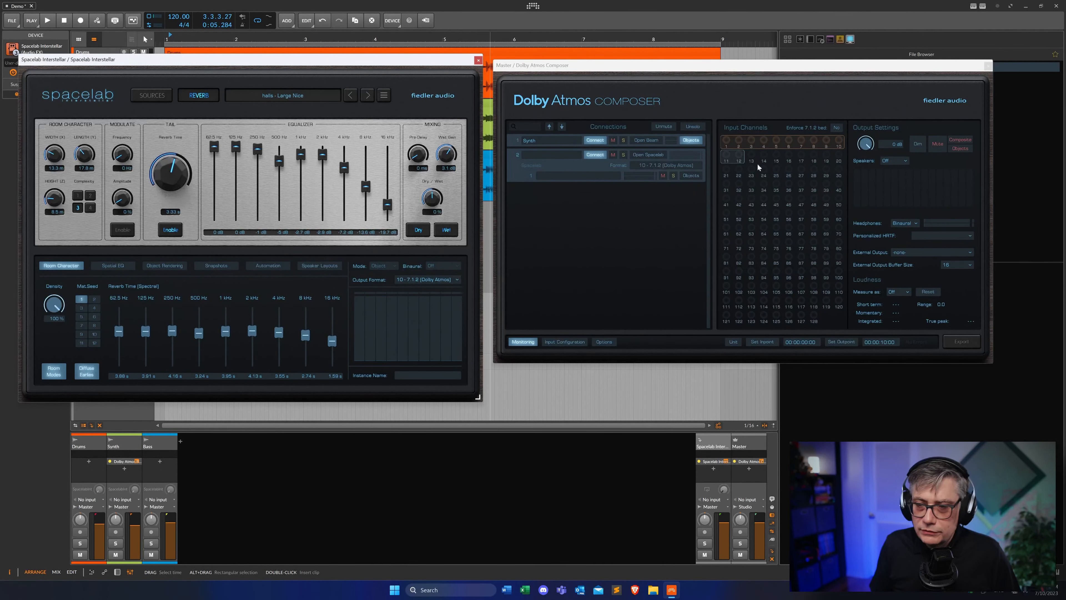
pyautogui.moveTo(292, 64); pyautogui.dragTo(458, 62)
pyautogui.click(213, 97)
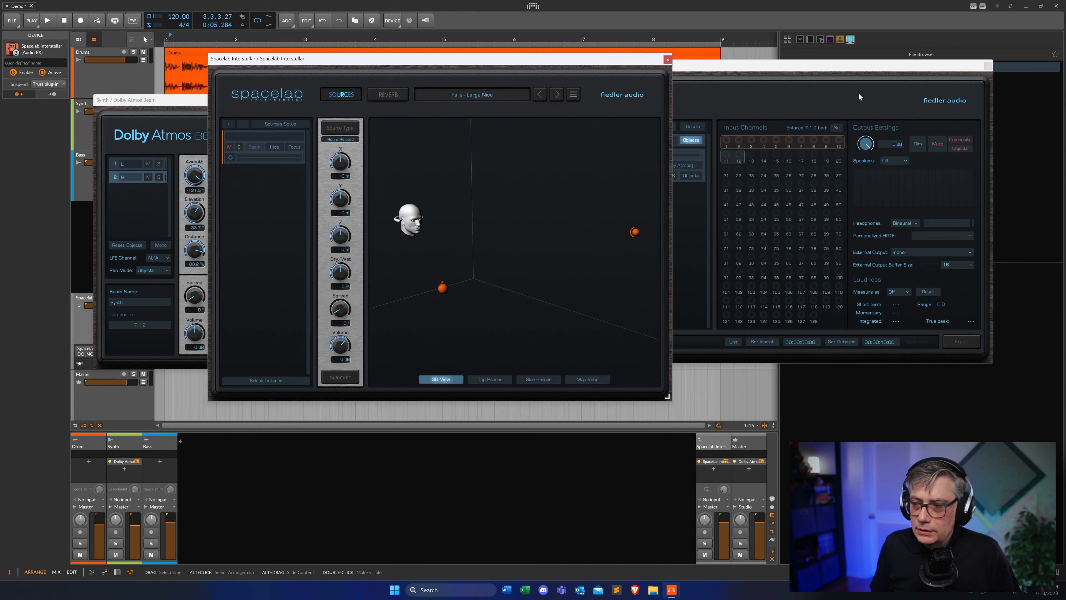
# Close the Synth track's Beam window and reposition the Interstellar window
pyautogui.click(183, 109)
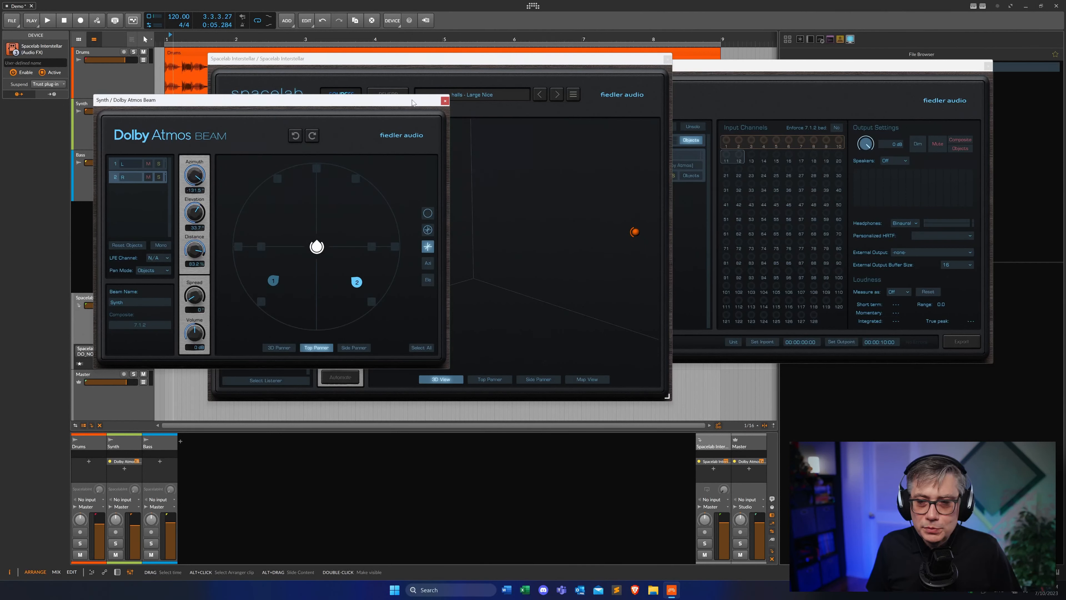
pyautogui.click(445, 101)
pyautogui.moveTo(475, 62); pyautogui.dragTo(551, 63)
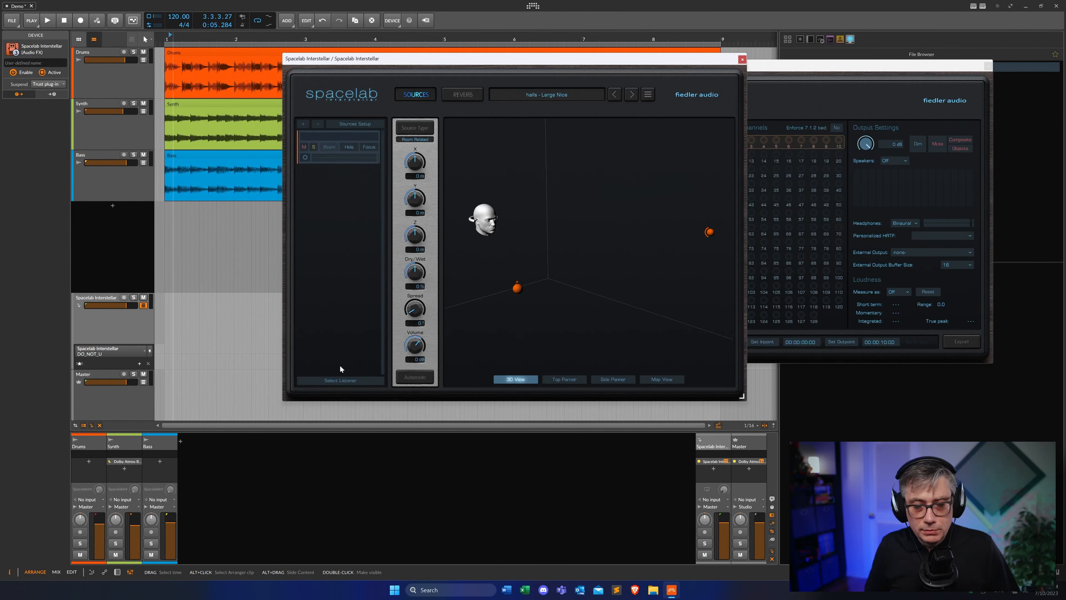
# Add Spacelab Beam to the Drums track and move its window aside
pyautogui.click(88, 462)
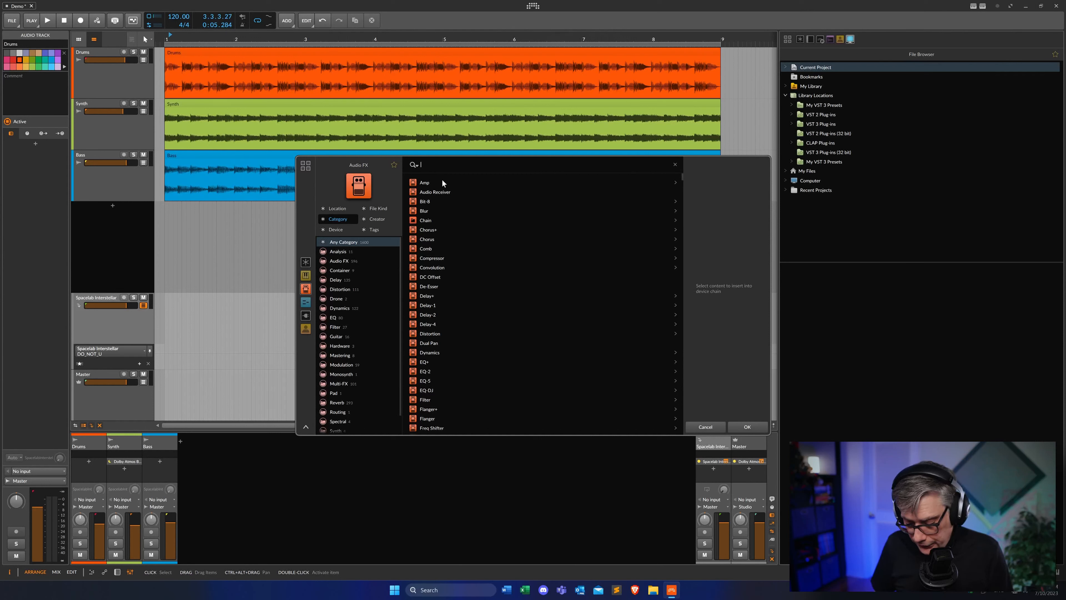
pyautogui.write('beam')
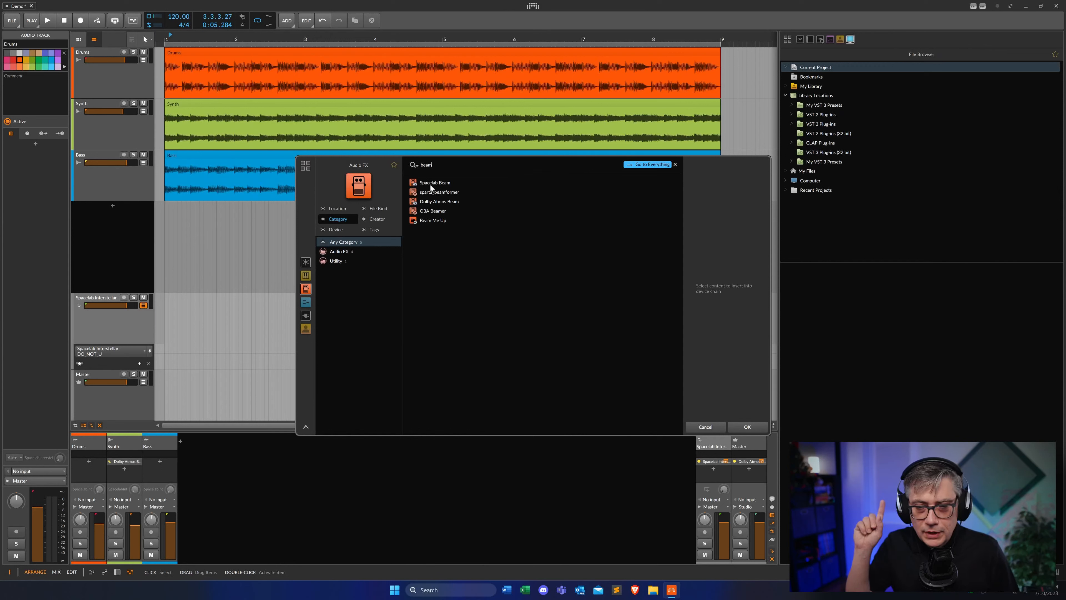
pyautogui.click(433, 184)
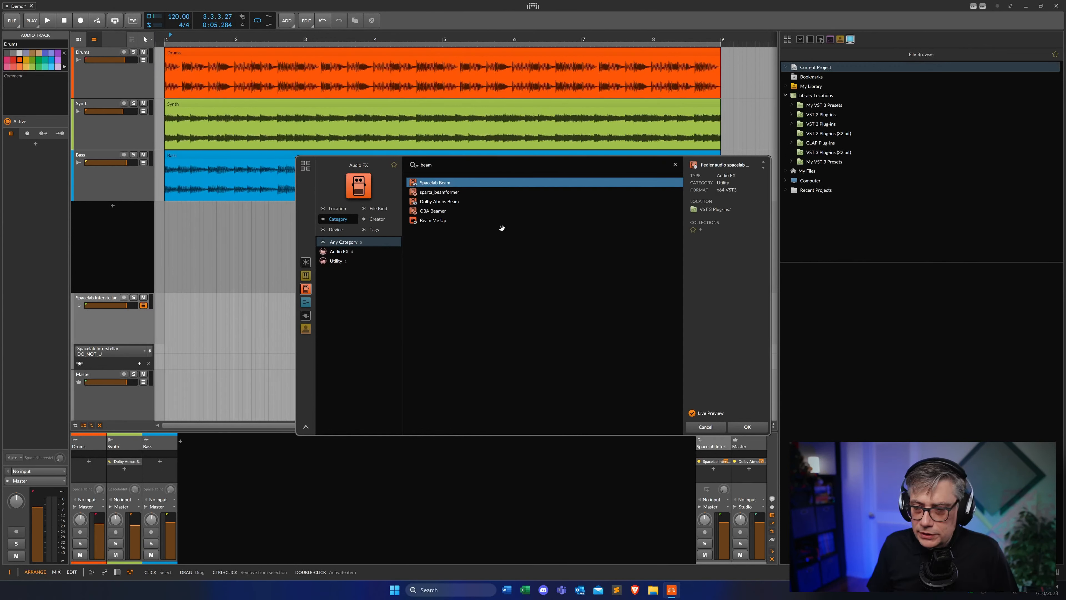
pyautogui.click(747, 426)
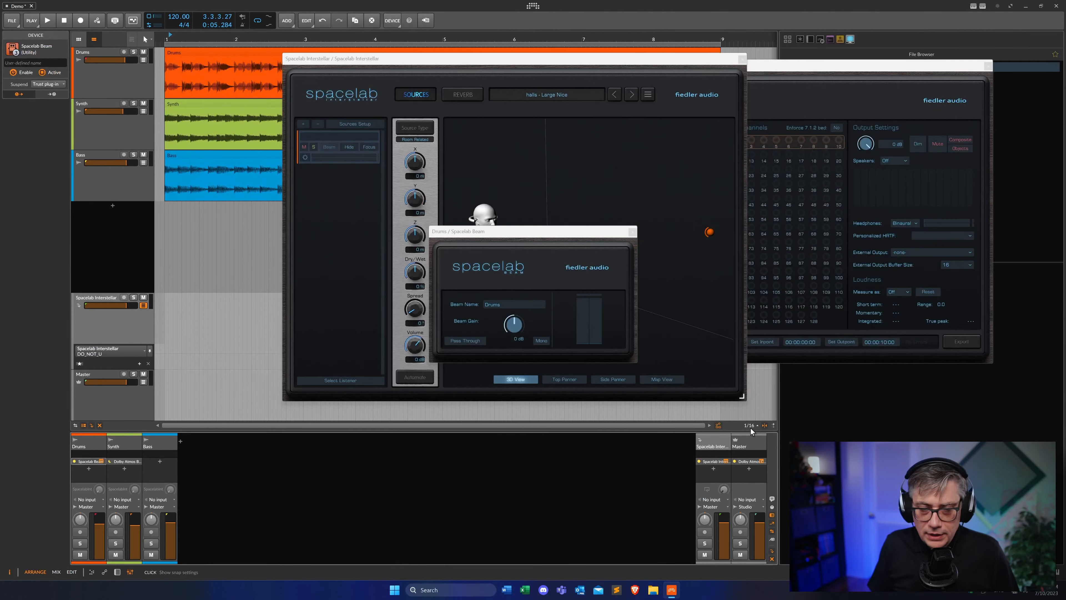
pyautogui.moveTo(549, 235); pyautogui.dragTo(138, 149)
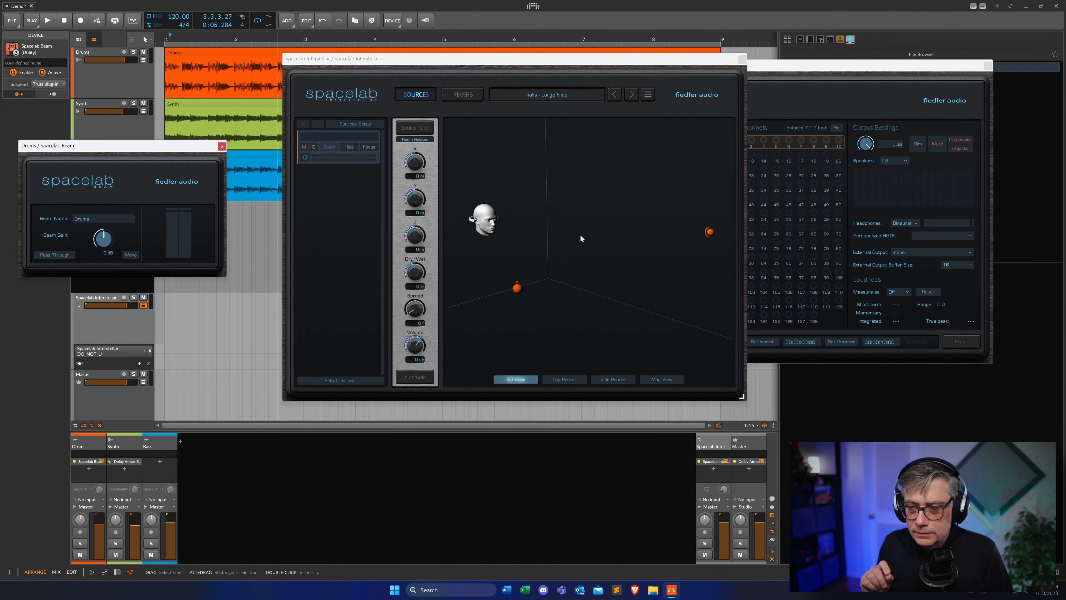
# Briefly play the project, then open Interstellar's Source Setup and its input selection
pyautogui.press('space')
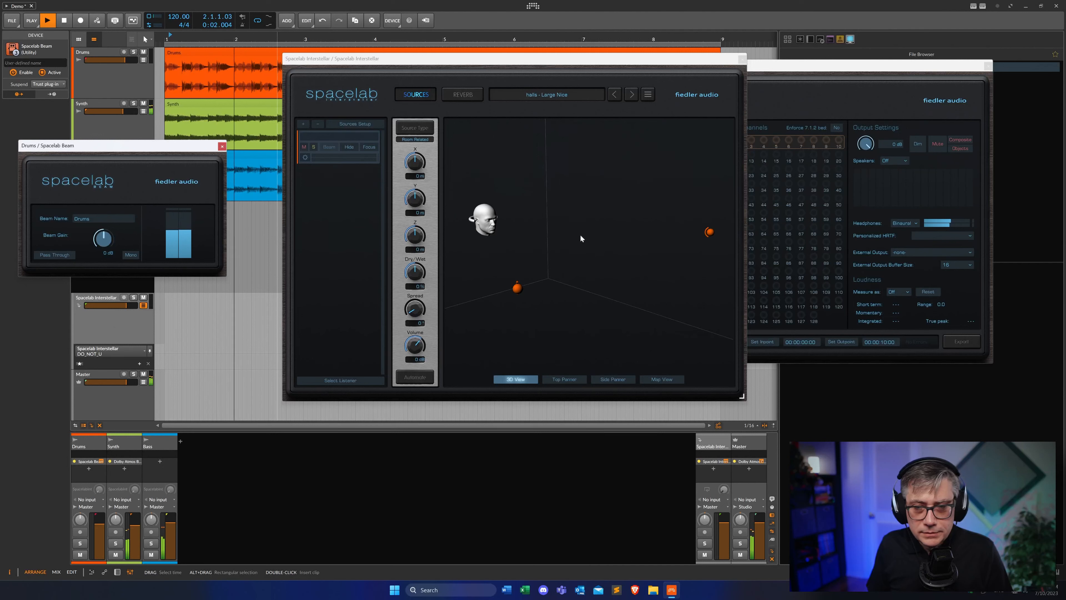
pyautogui.press('space')
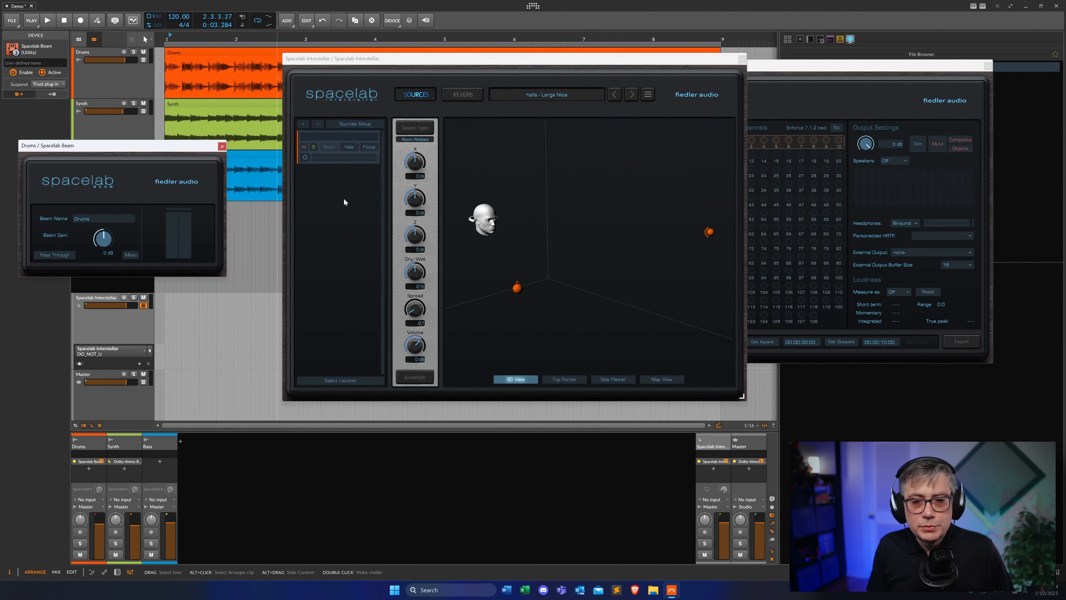
pyautogui.click(305, 157)
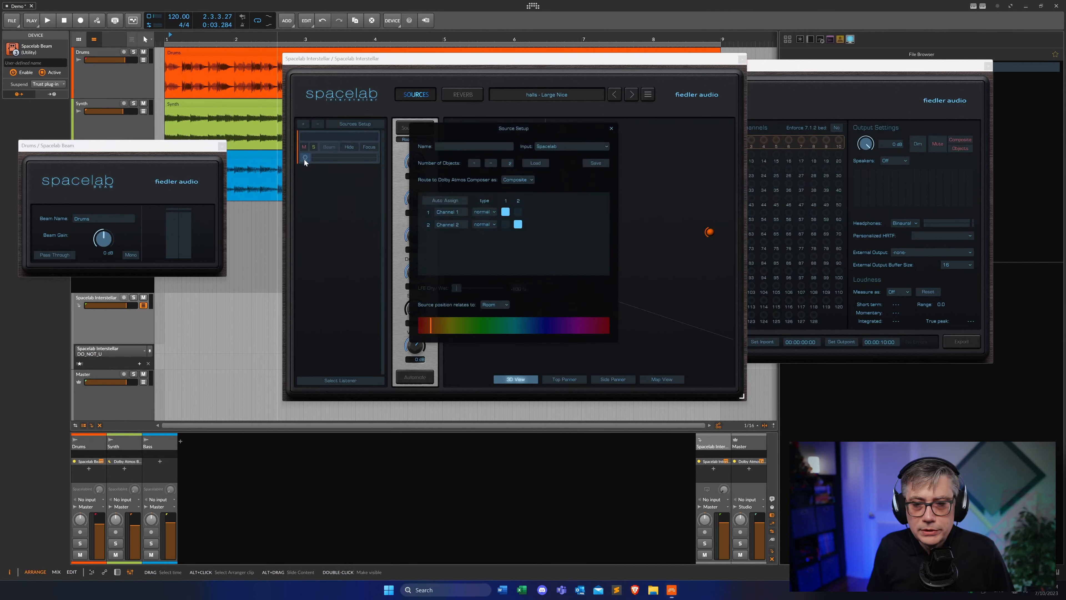
pyautogui.click(579, 146)
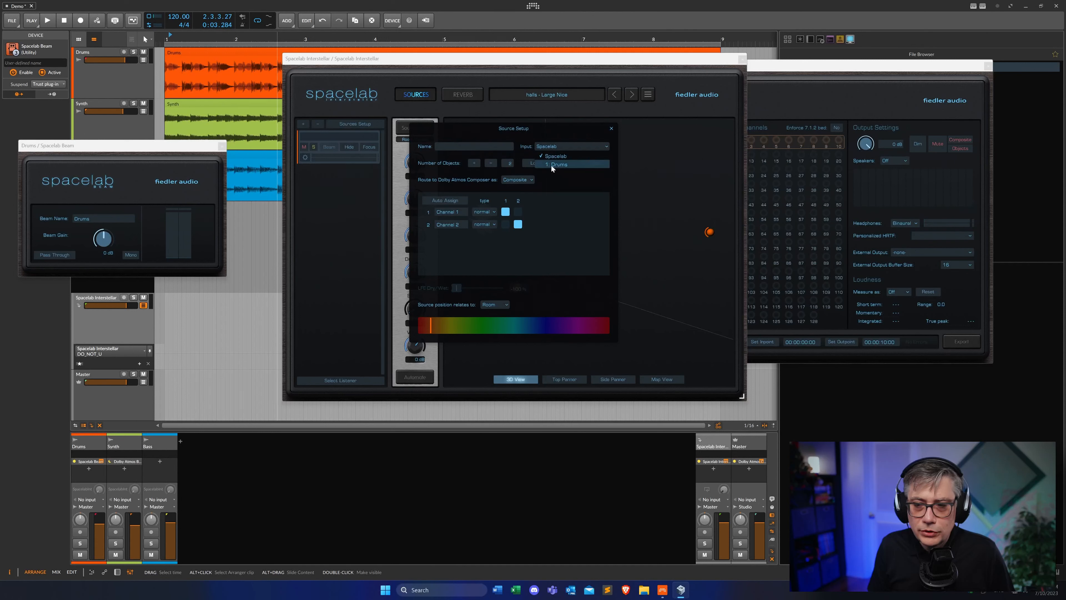
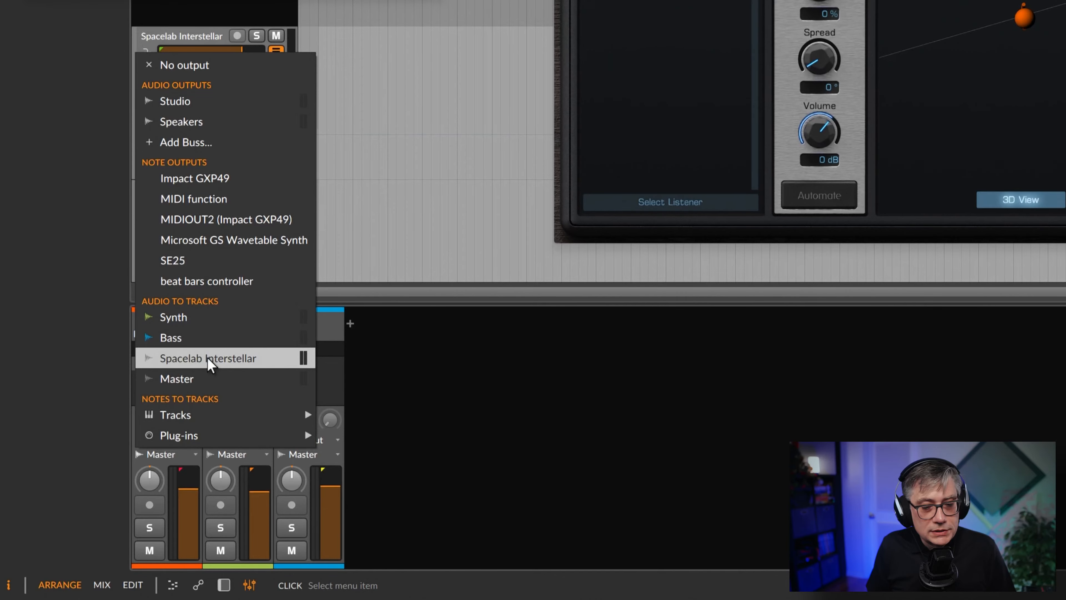
# Route the Drums track's output to the Spacelab Interstellar track, play briefly, and close the Interstellar window
pyautogui.click(207, 359)
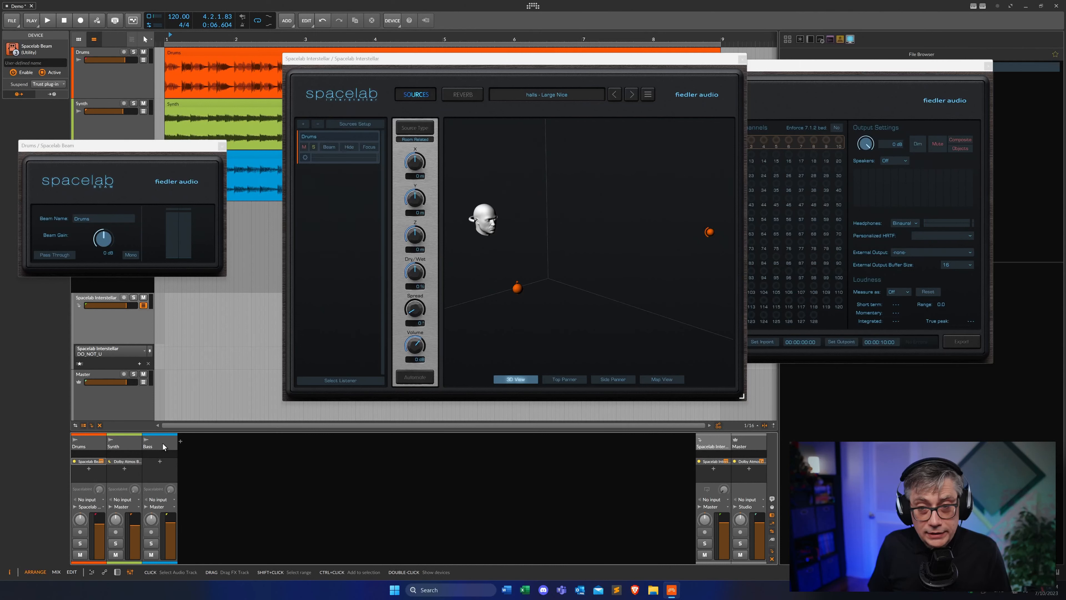
pyautogui.press('space')
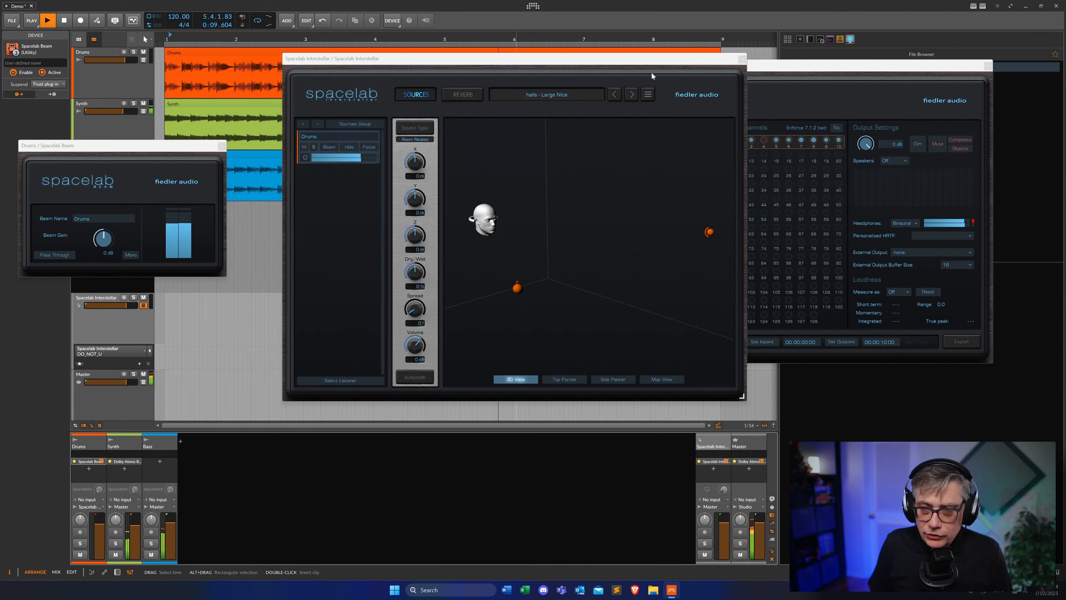
pyautogui.click(741, 60)
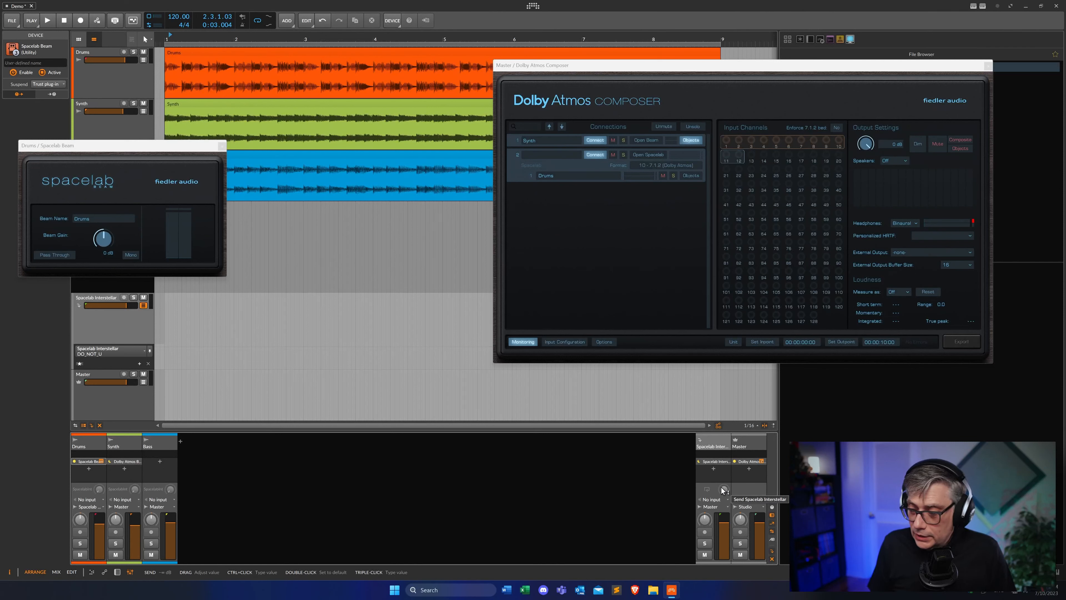
# Set the Spacelab Interstellar device's Suspend option to Never
pyautogui.click(716, 441)
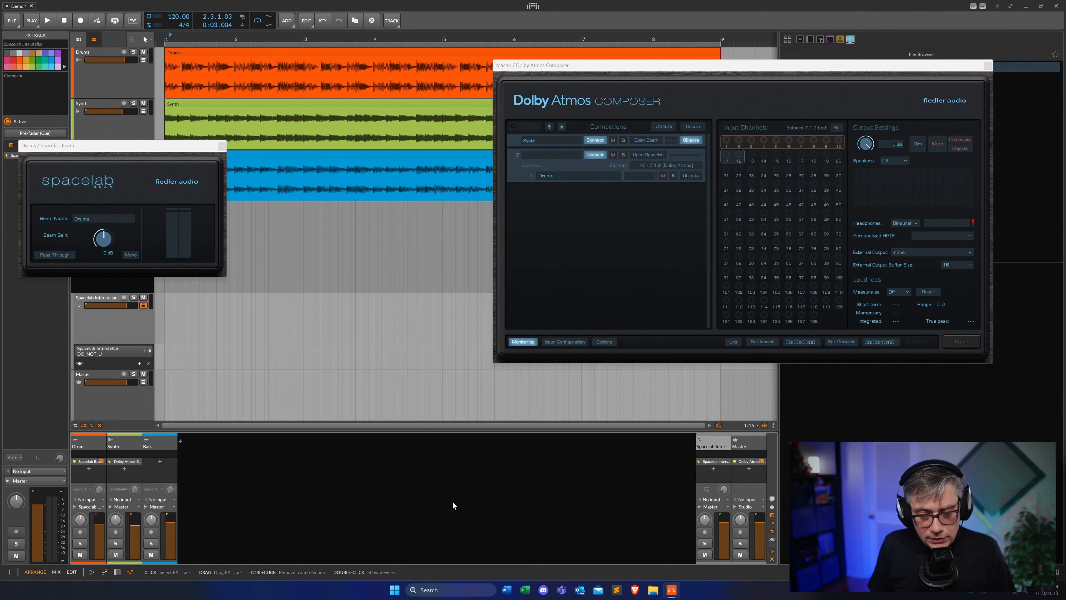
pyautogui.click(118, 572)
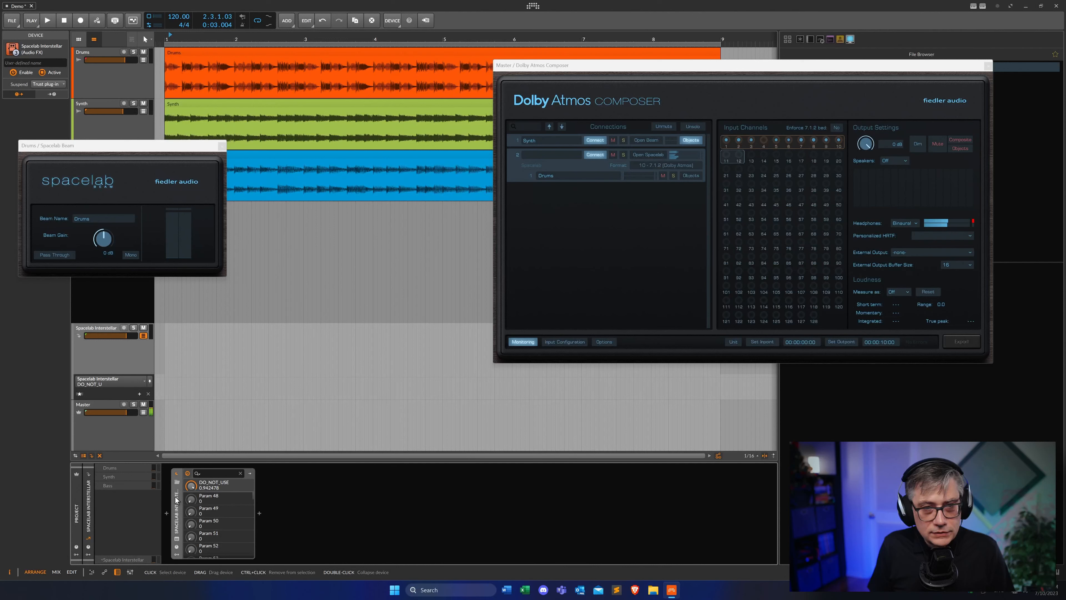
pyautogui.moveTo(108, 150); pyautogui.dragTo(306, 159)
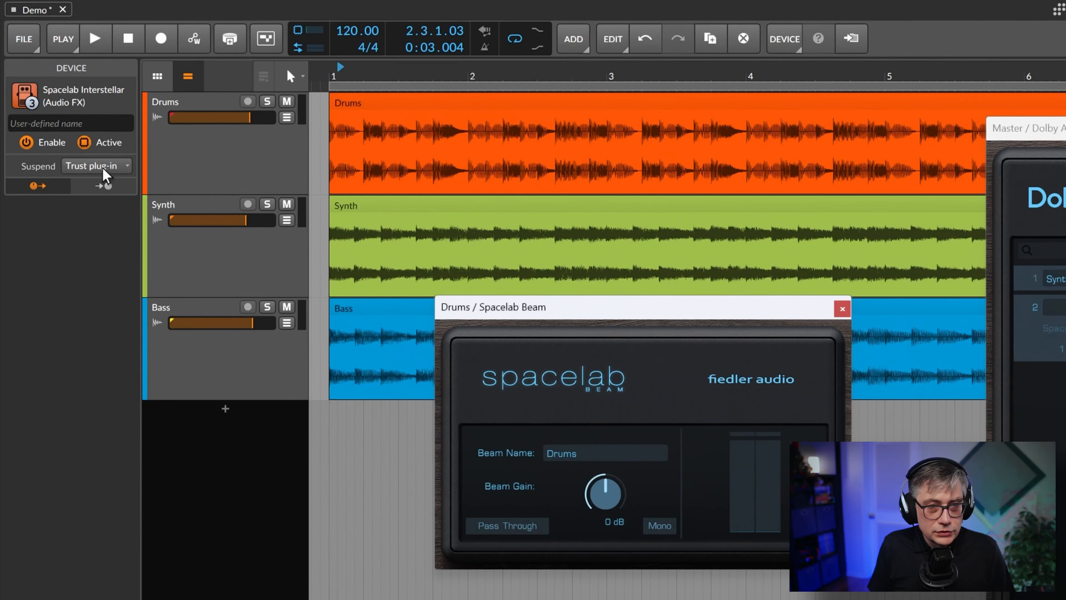
pyautogui.click(99, 165)
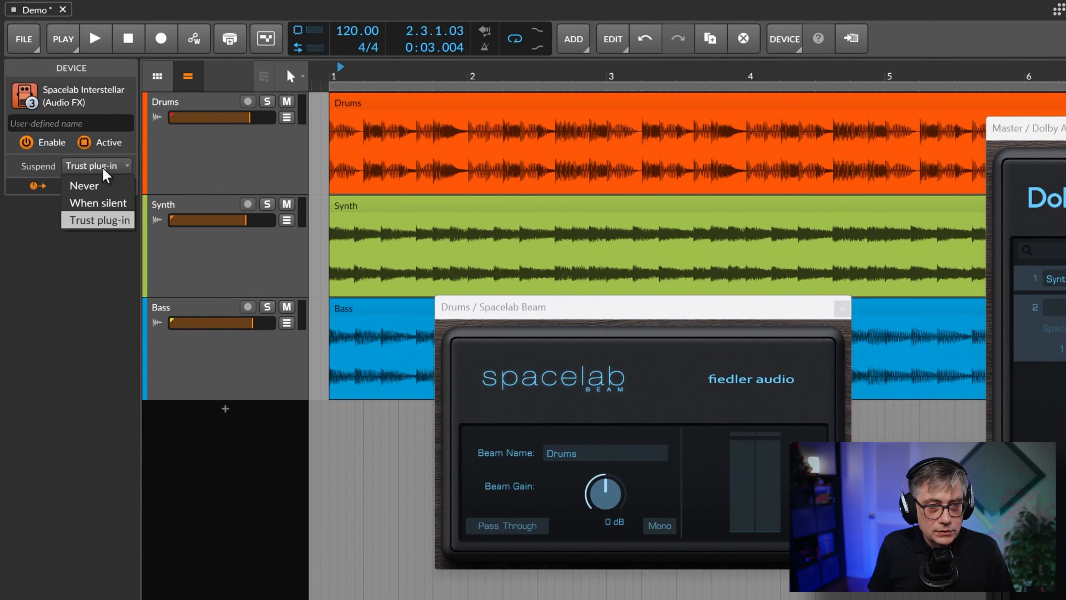
pyautogui.click(94, 185)
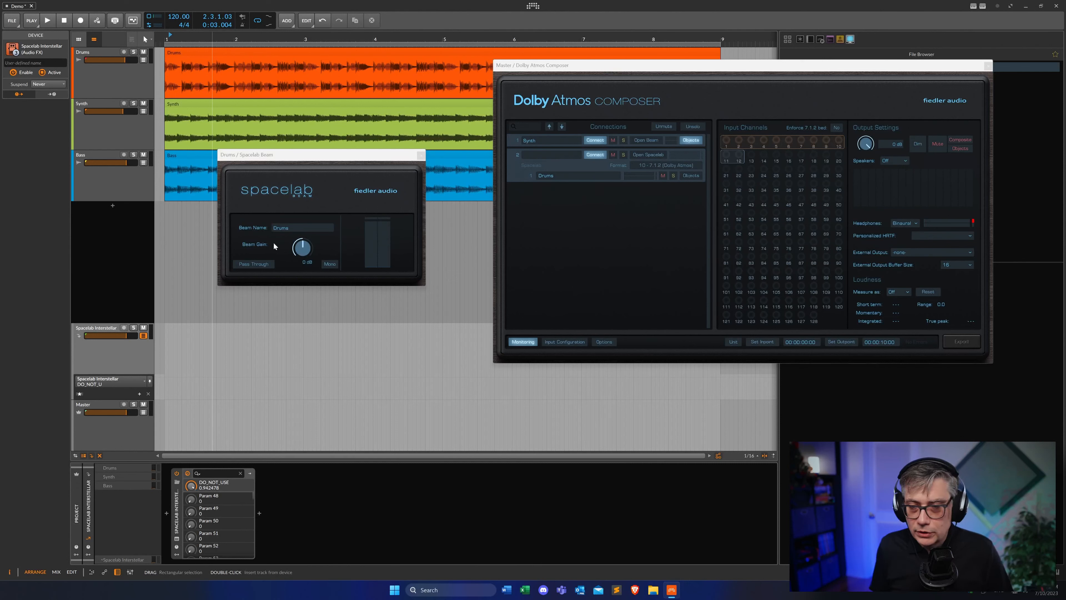
# Play and stop the project, then close the Drums track's Beam window
pyautogui.press('space')
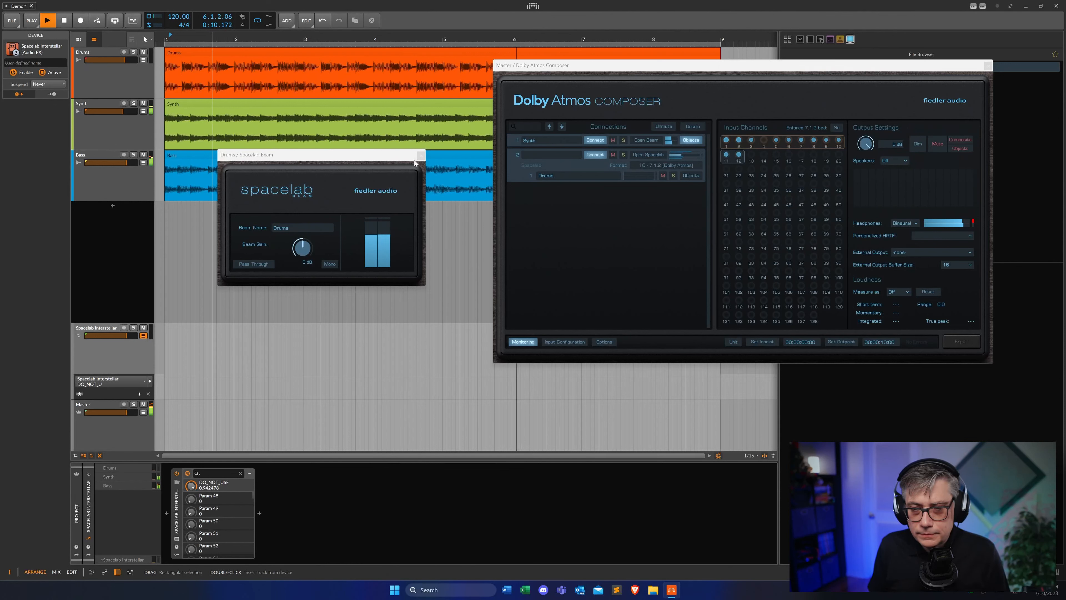
pyautogui.press('space')
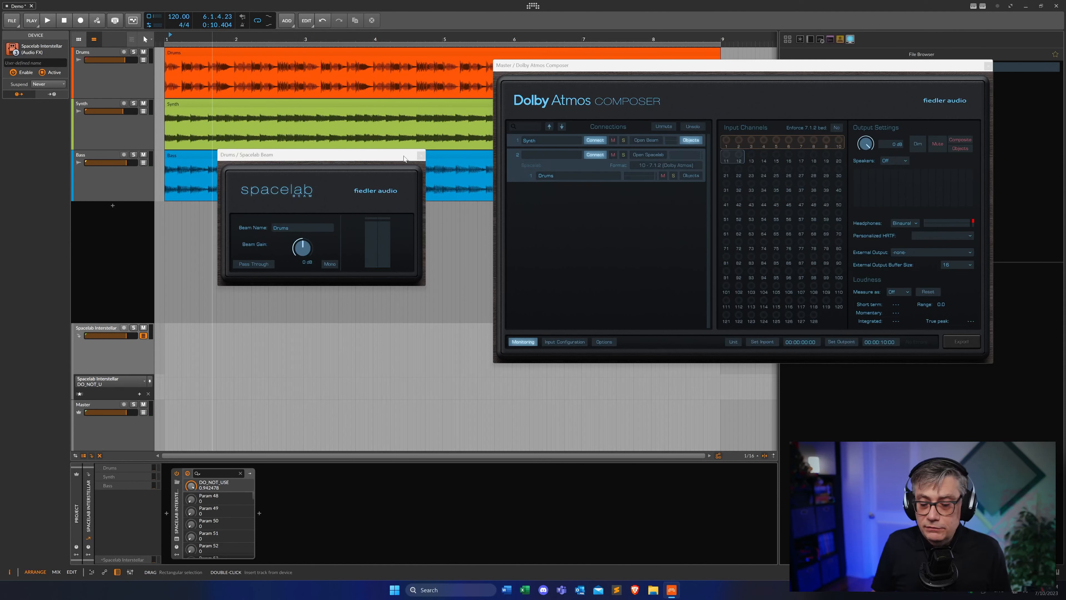
pyautogui.click(421, 156)
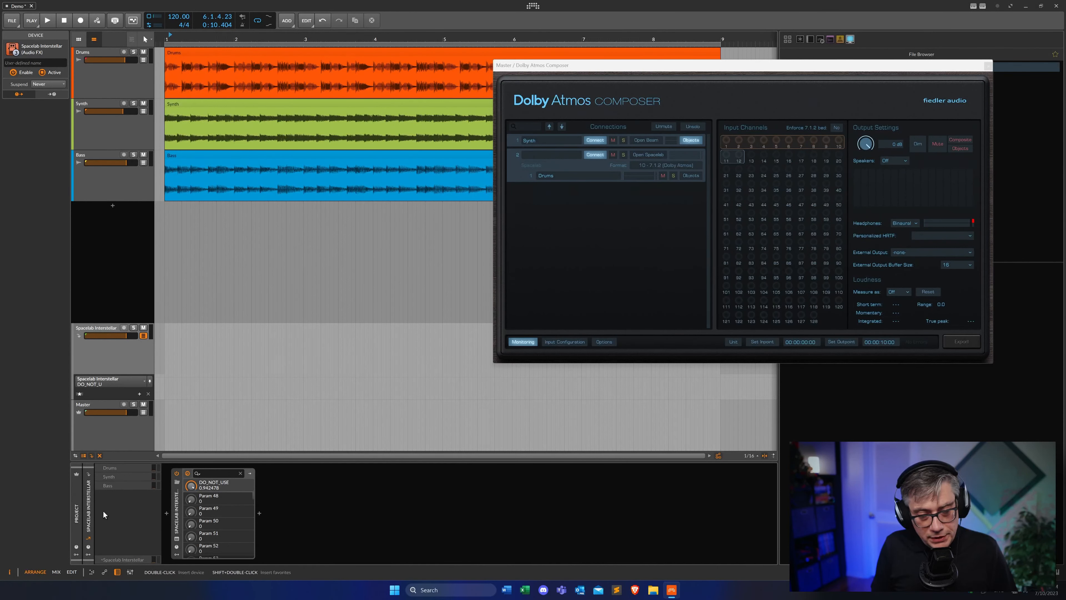
# Reopen the Spacelab Interstellar window from the mixer and arrange it beside the Dolby Atmos Composer window
pyautogui.click(131, 571)
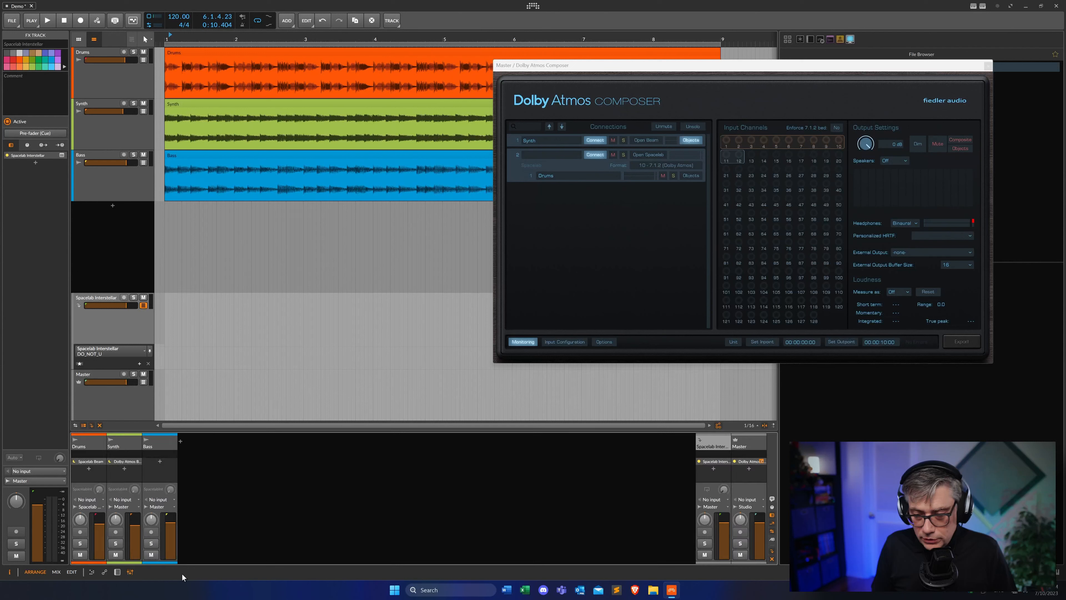
pyautogui.click(727, 462)
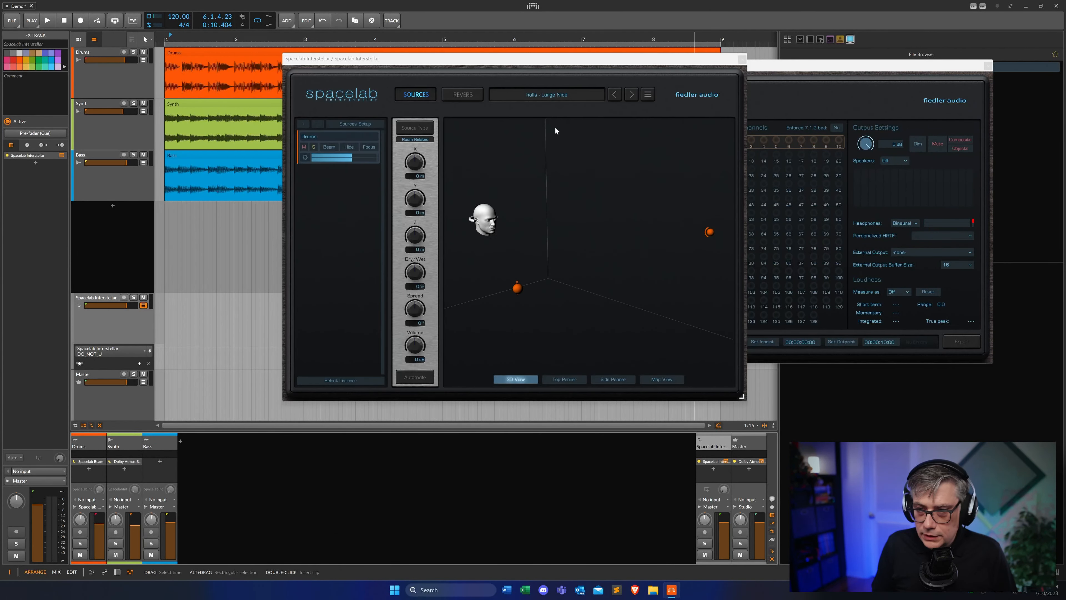
pyautogui.moveTo(570, 66); pyautogui.dragTo(300, 78)
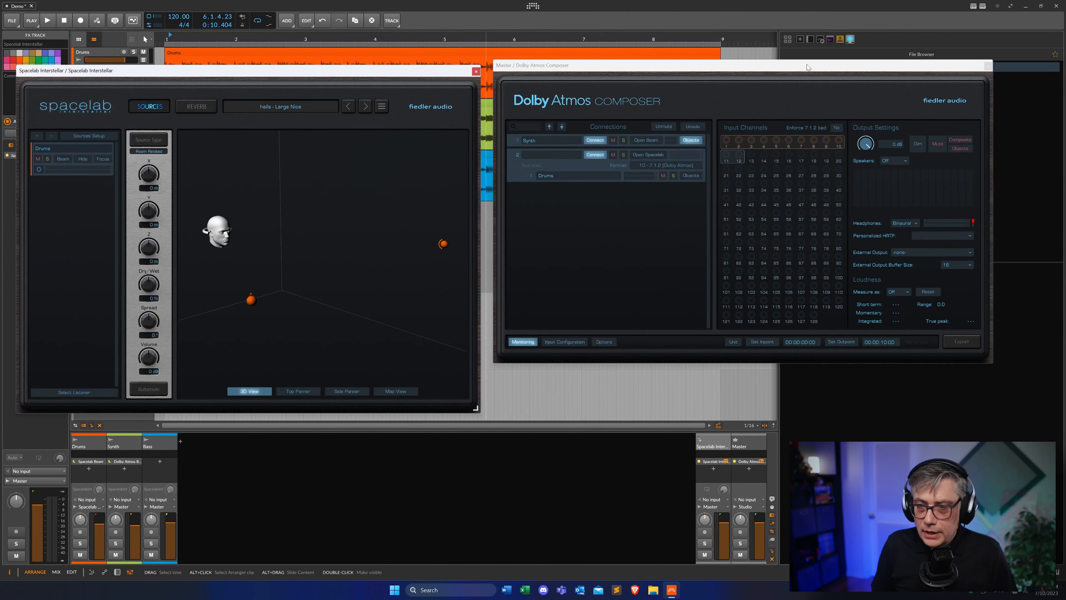
pyautogui.moveTo(786, 64); pyautogui.dragTo(740, 77)
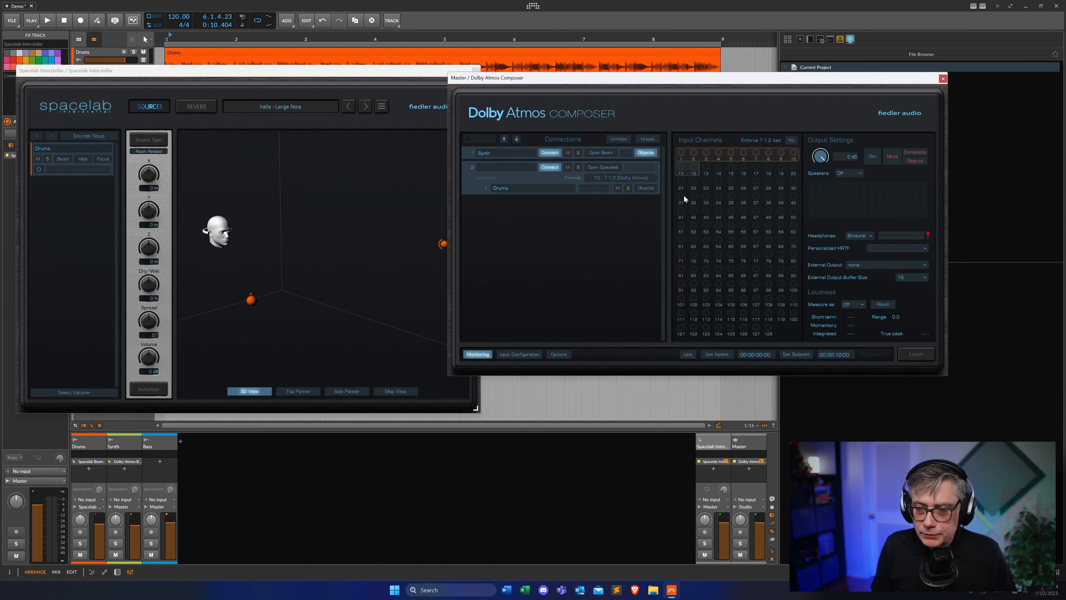
# Enable Objects for the Drums connection in Dolby Atmos Composer and start playback
pyautogui.click(646, 188)
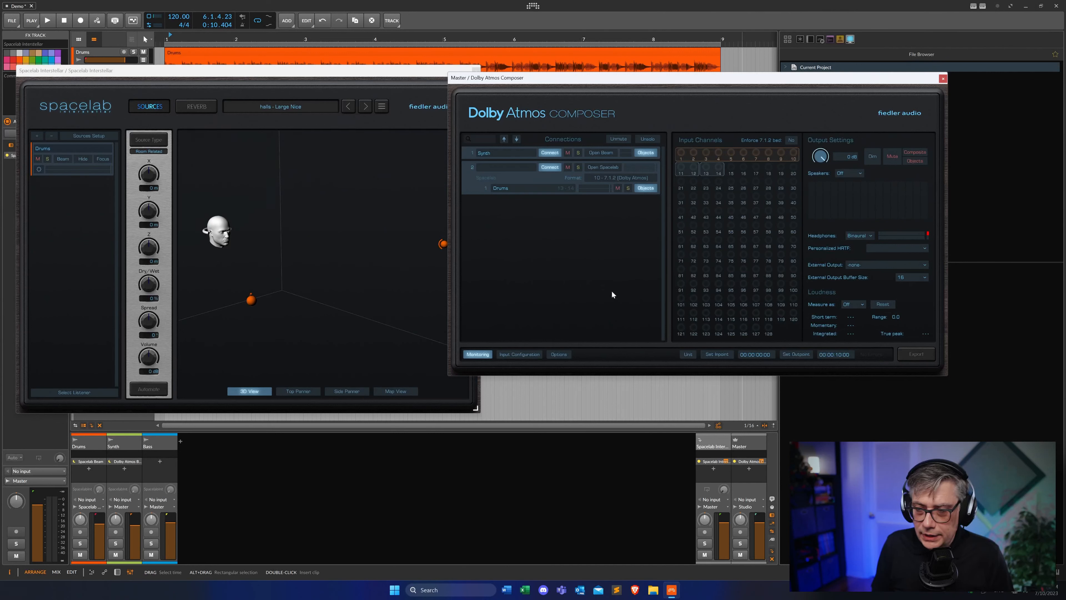
pyautogui.press('space')
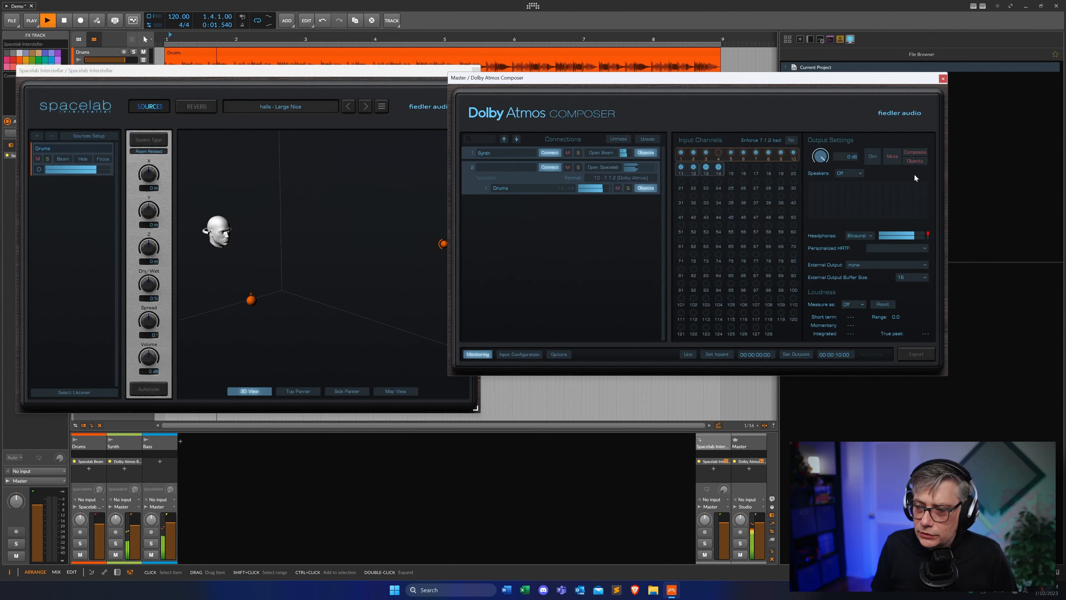
# Audition the Composite and Objects monitoring toggles in the output settings during playback
pyautogui.click(916, 161)
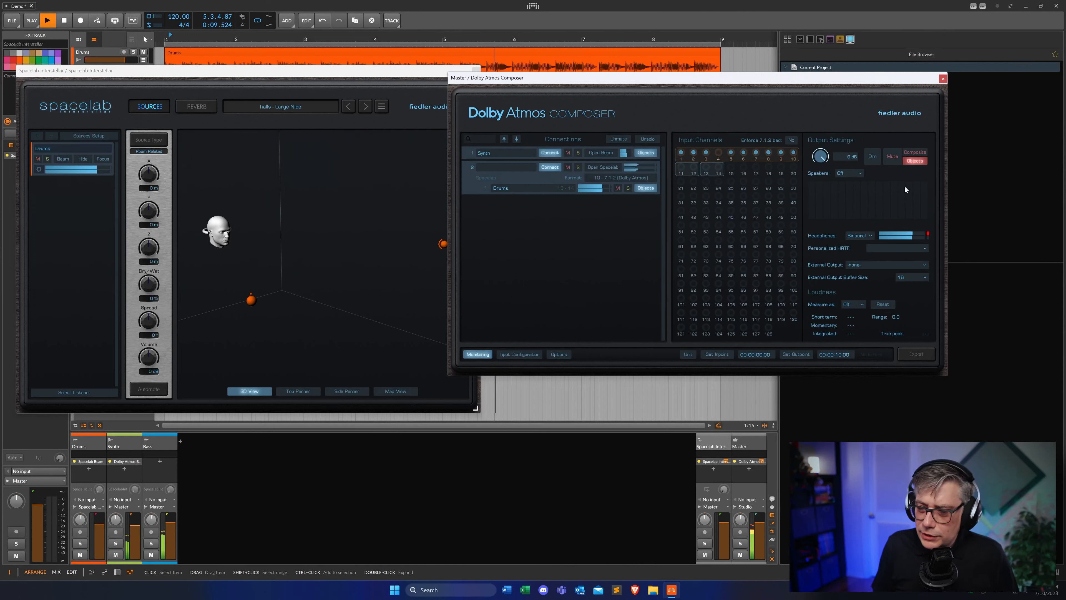
pyautogui.click(917, 154)
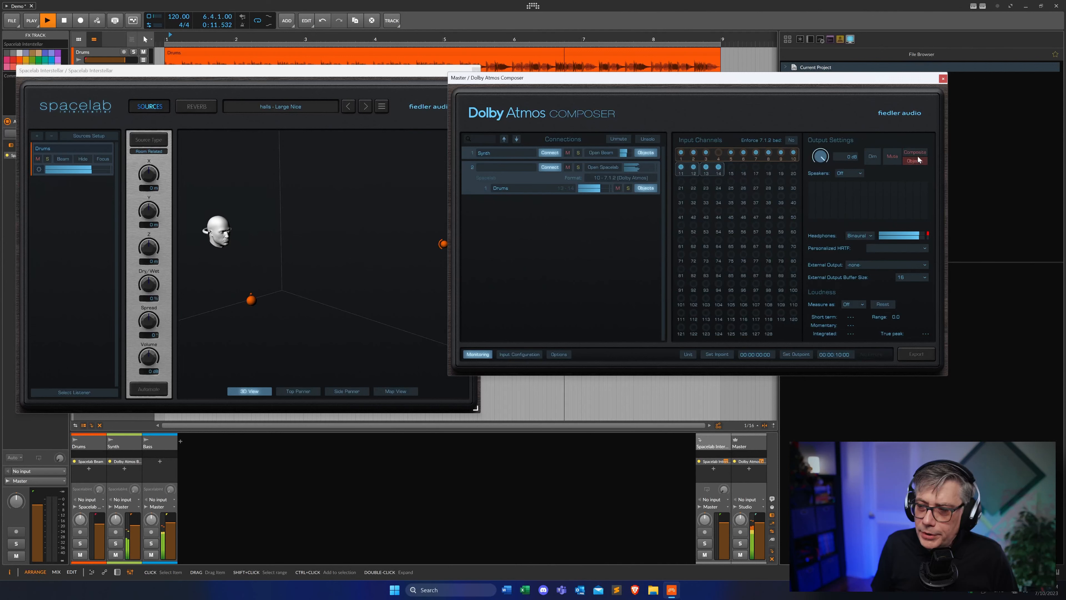
pyautogui.click(916, 151)
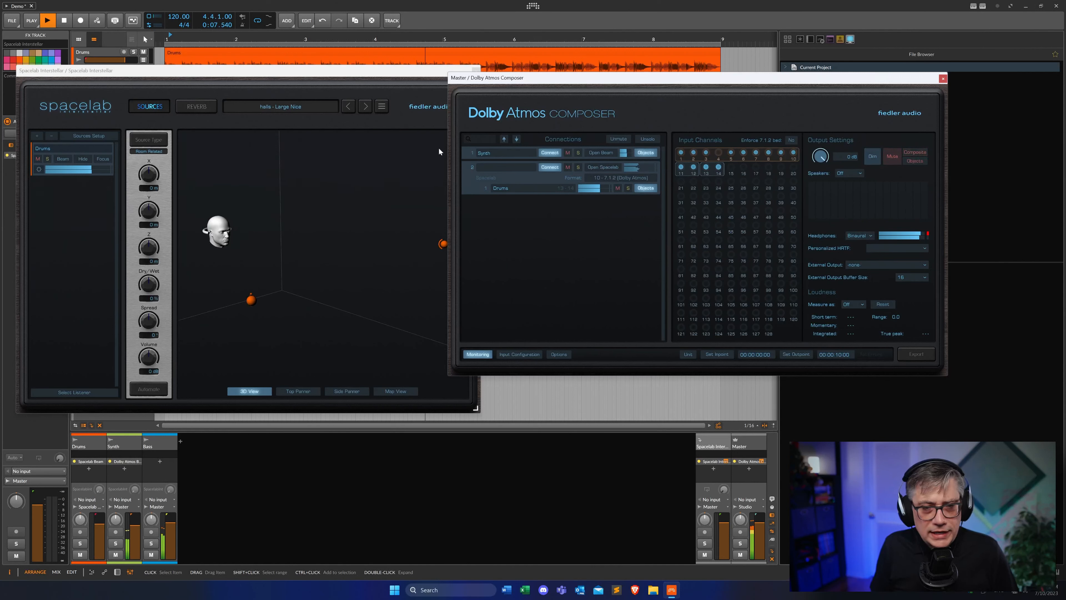
# On Interstellar's Reverb page, adjust the Dry/Wet mixing knob
pyautogui.click(194, 107)
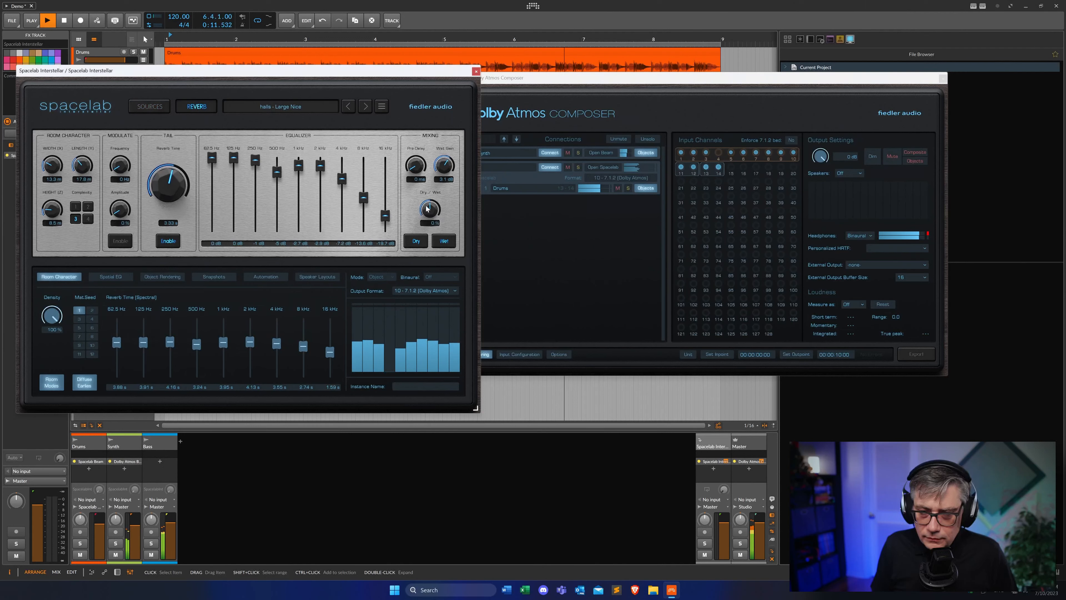
pyautogui.moveTo(430, 210); pyautogui.dragTo(423, 235)
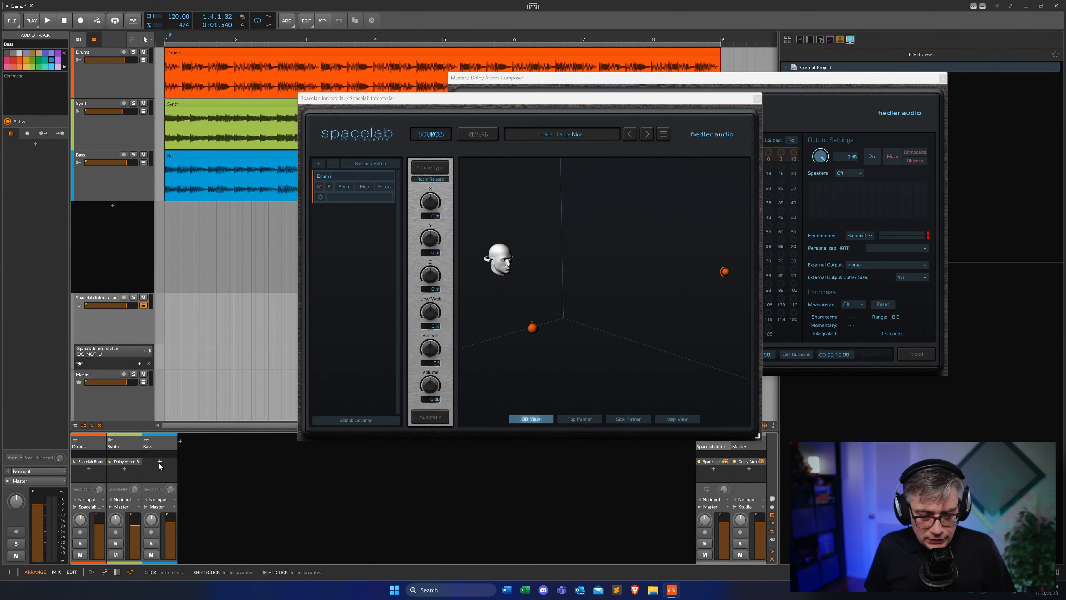
# Add Spacelab Beam to the Bass track and move its window aside
pyautogui.click(160, 462)
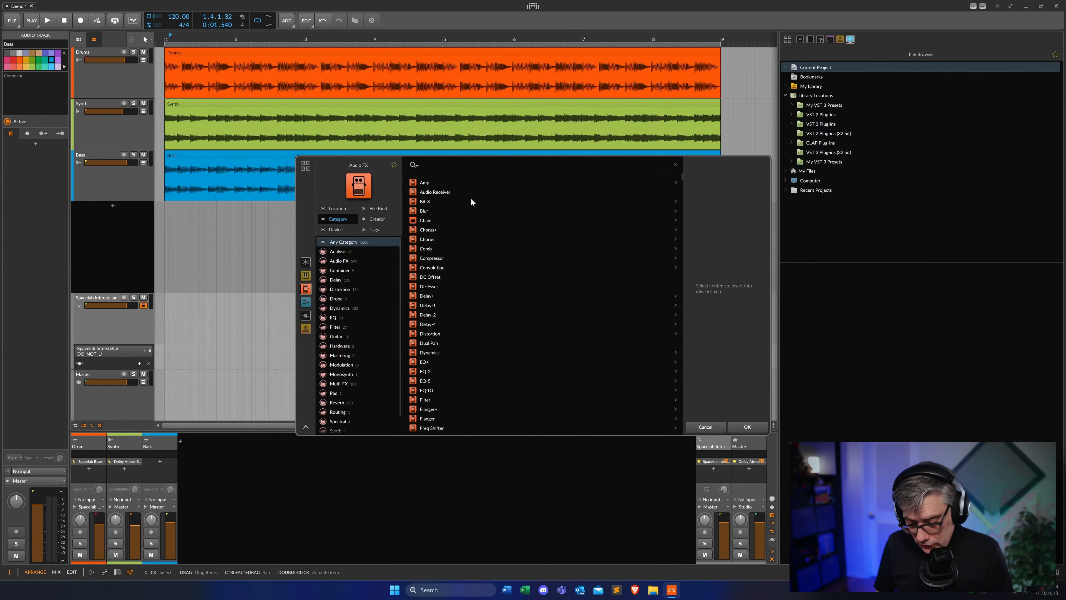
pyautogui.write('beam')
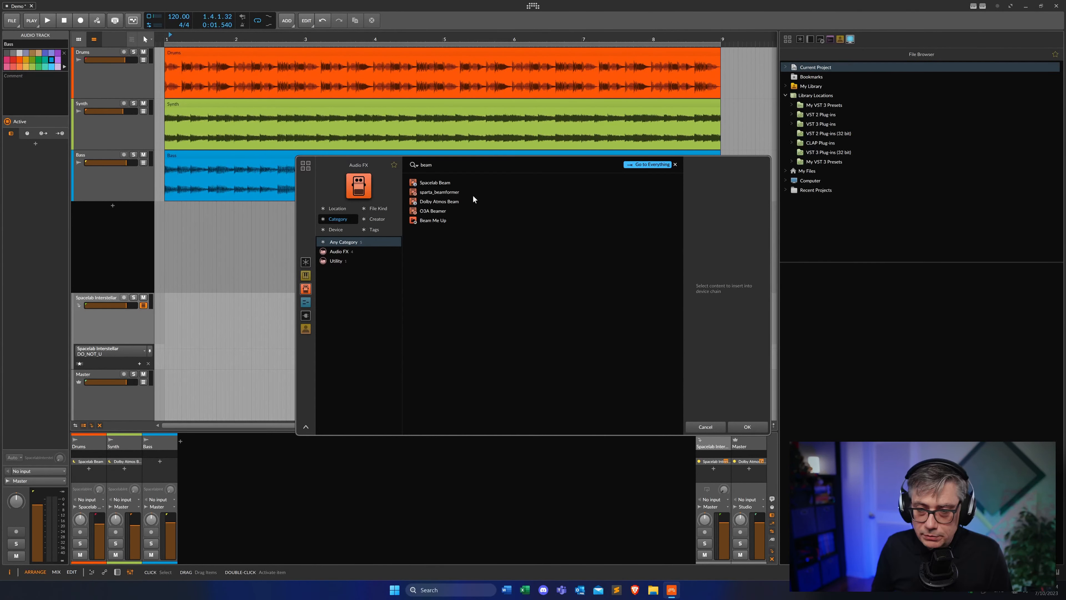
pyautogui.click(445, 183)
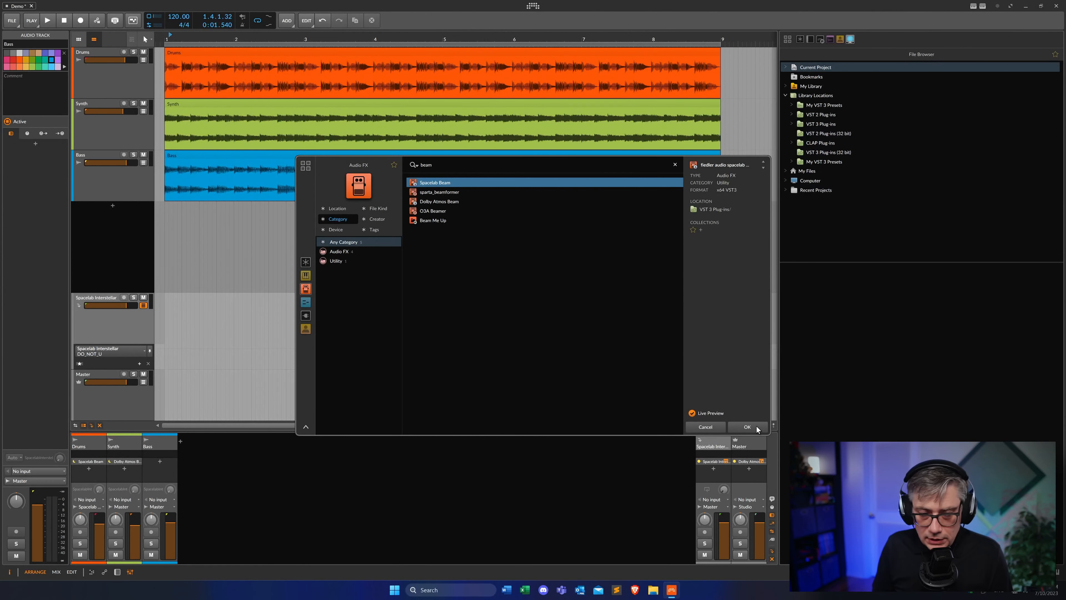
pyautogui.click(747, 427)
pyautogui.moveTo(531, 232); pyautogui.dragTo(182, 204)
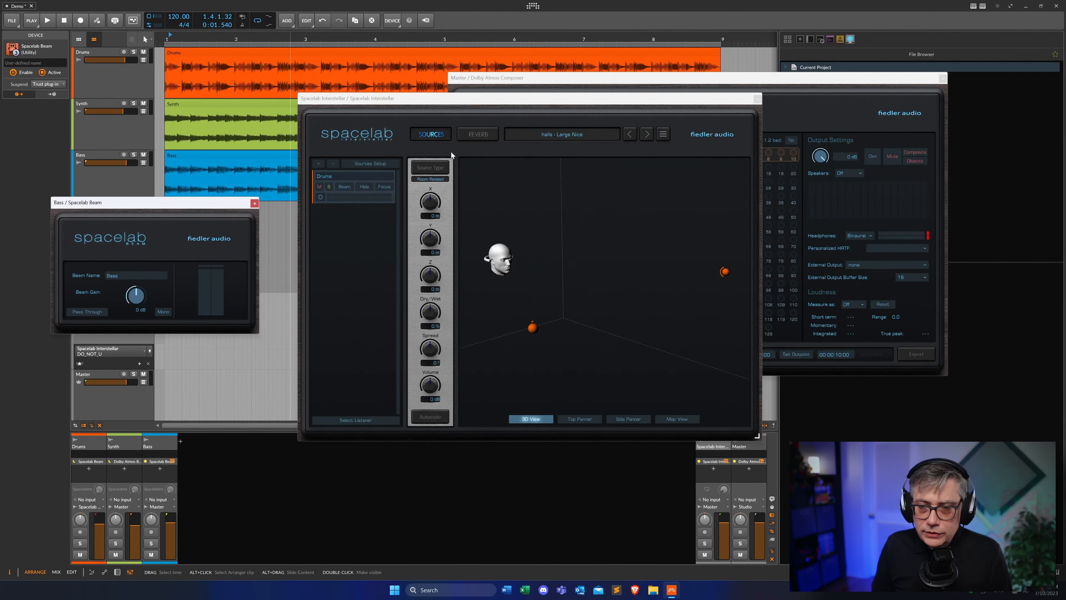
# Add a second source in Interstellar and set its input to 2: Bass in Source Setup
pyautogui.click(318, 166)
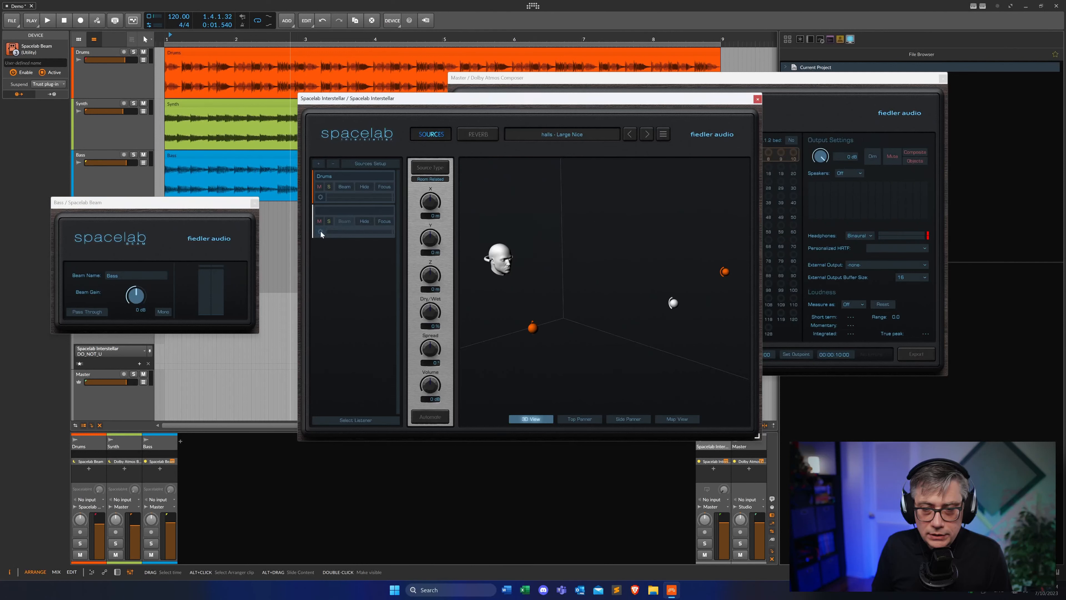
pyautogui.click(321, 232)
pyautogui.click(608, 185)
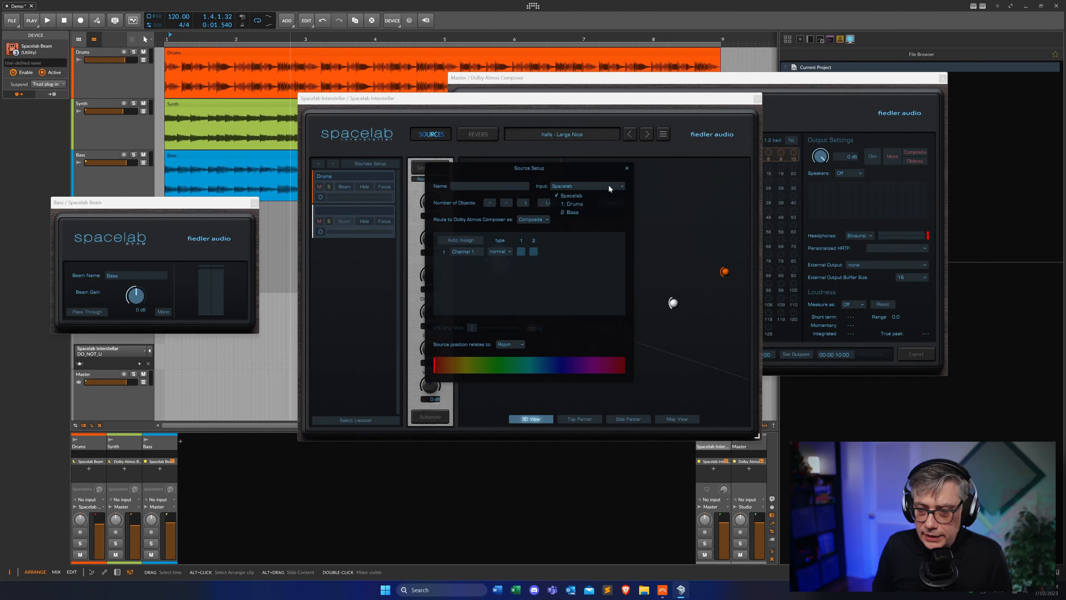
pyautogui.click(575, 213)
pyautogui.click(627, 169)
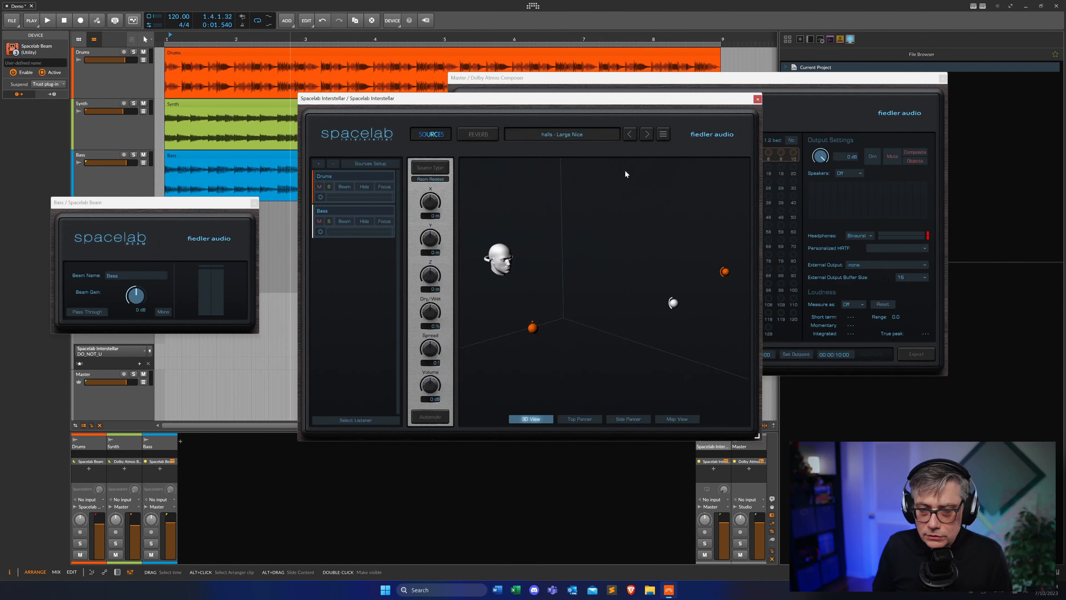
# Enable Objects for the Bass connection in Dolby Atmos Composer
pyautogui.click(784, 78)
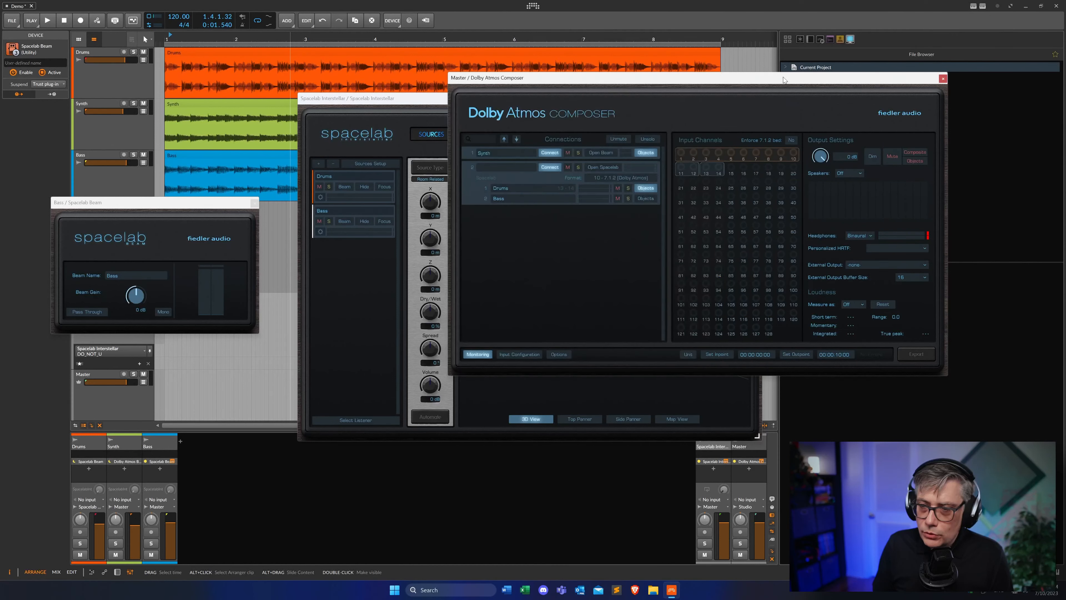
pyautogui.click(647, 198)
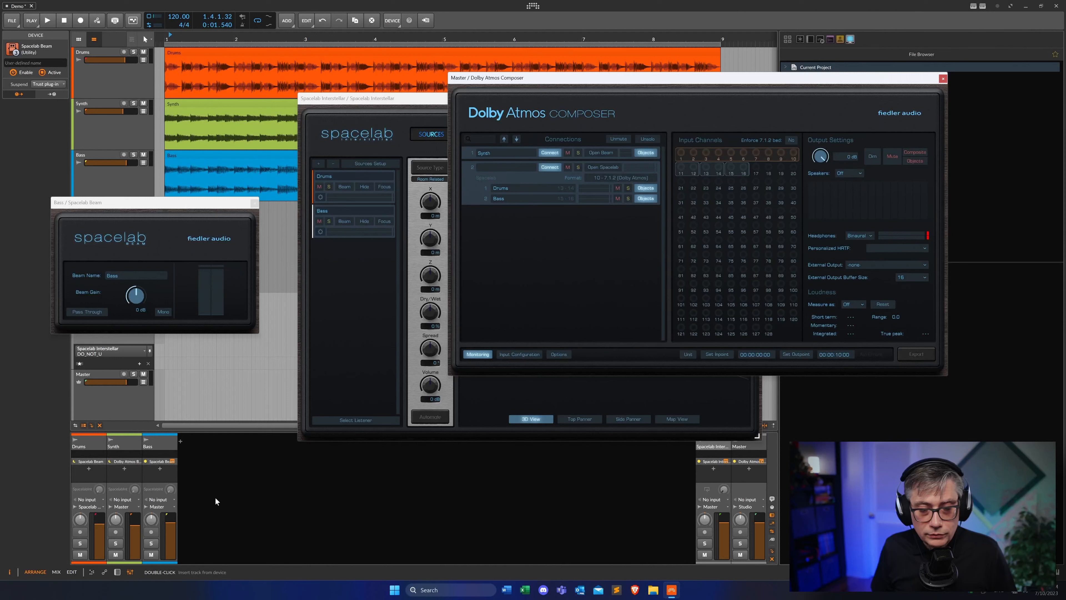
# Route the Bass track's output to the Spacelab Interstellar track and close the Bass Beam window
pyautogui.click(157, 507)
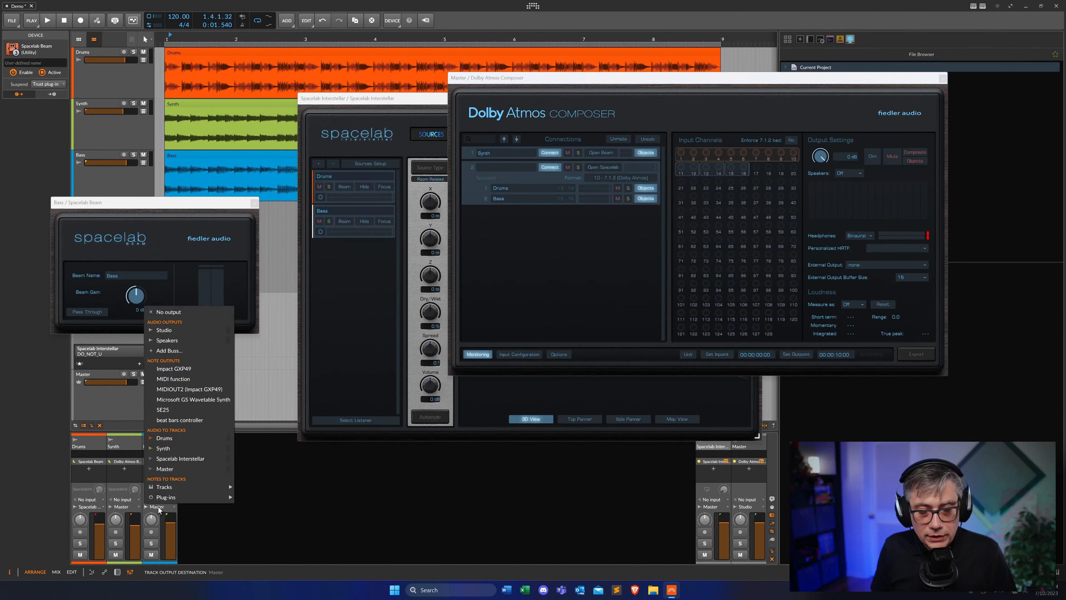
pyautogui.click(181, 458)
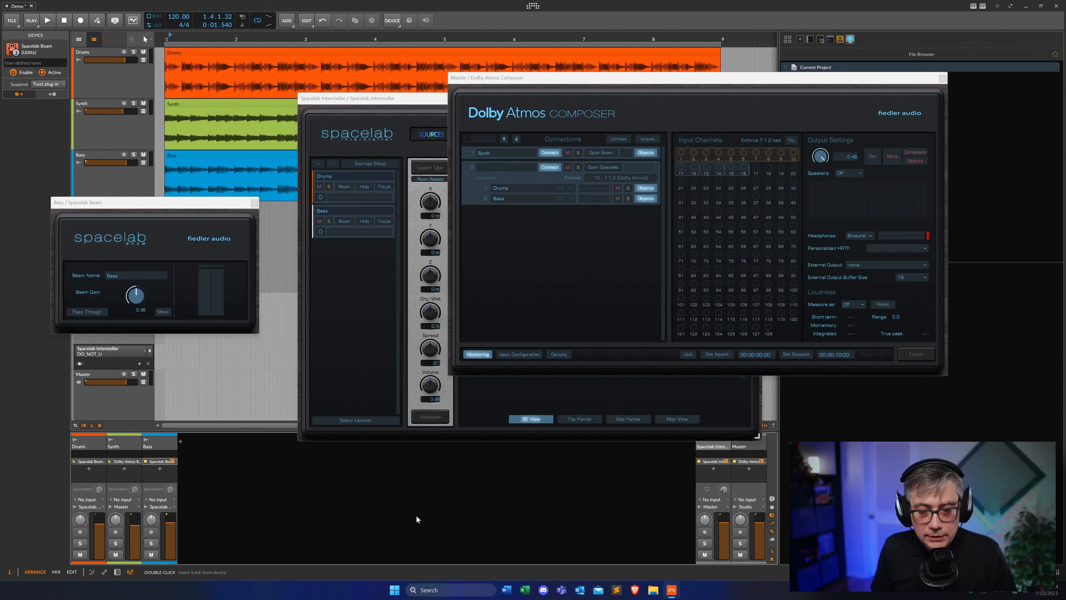
pyautogui.click(255, 204)
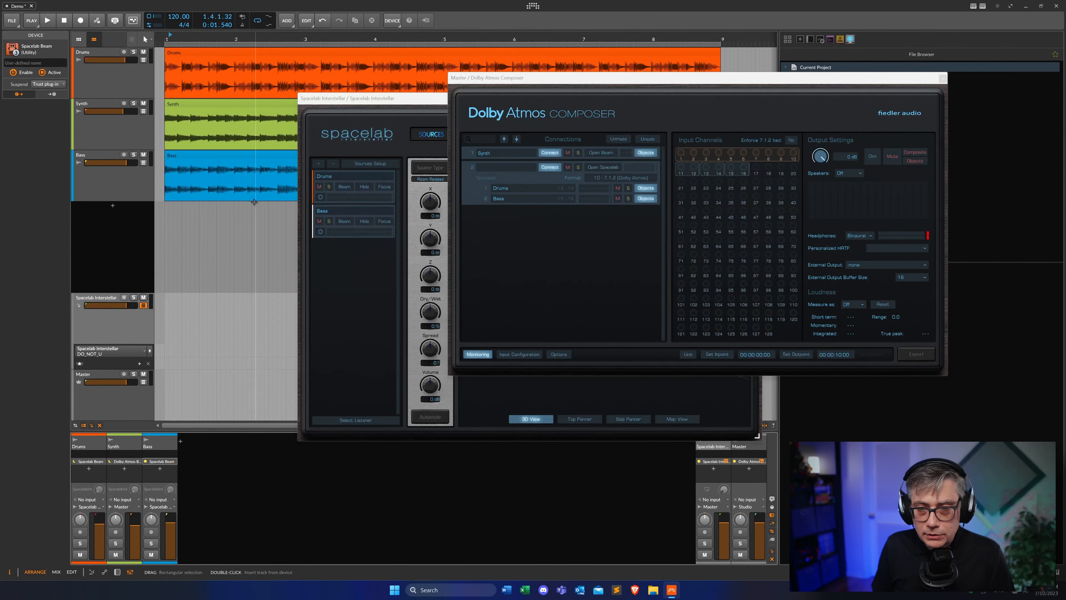
# During playback, open Interstellar's Top Panner and drag source 1 slightly forward and to the left
pyautogui.press('space')
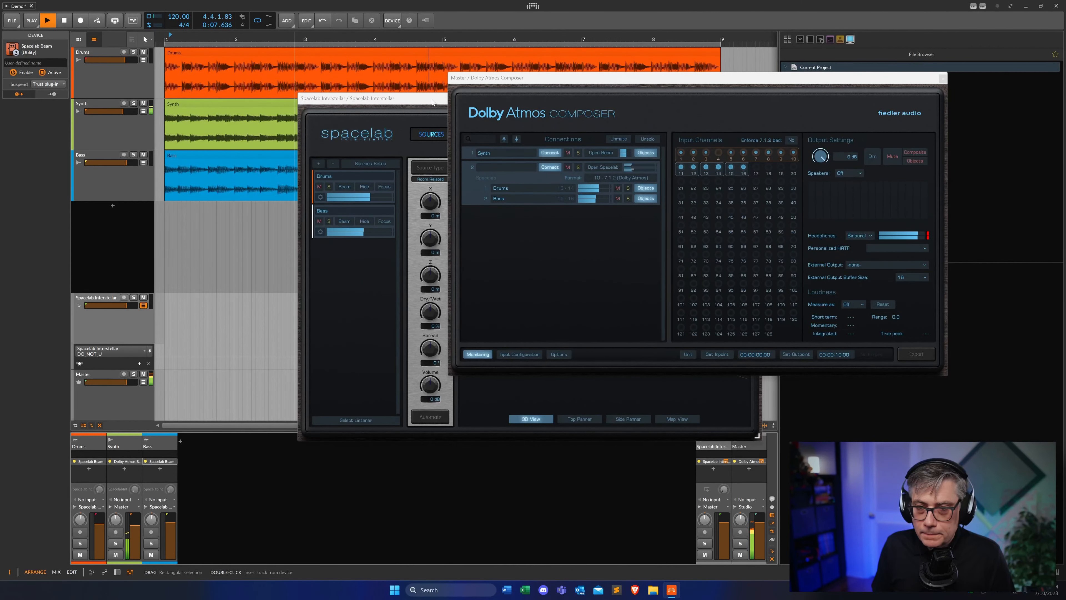
pyautogui.moveTo(420, 98); pyautogui.dragTo(292, 112)
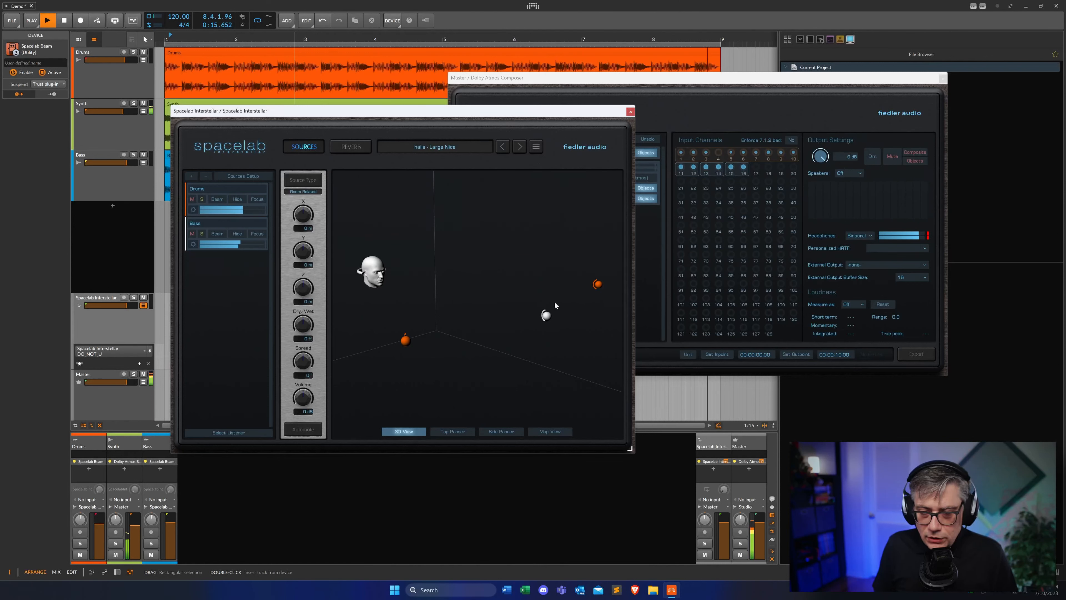
pyautogui.click(463, 433)
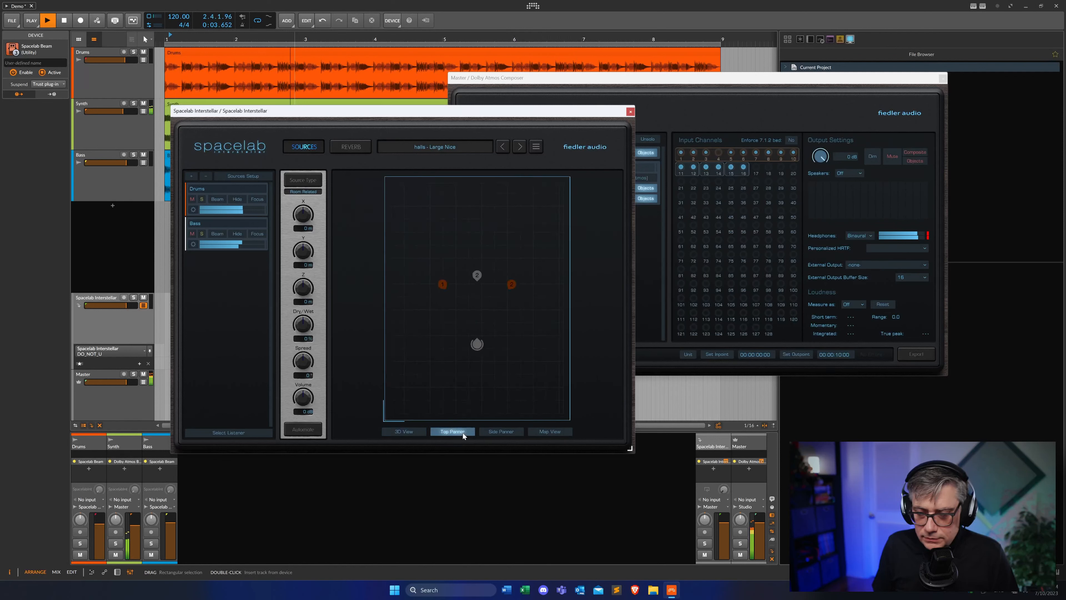
pyautogui.click(477, 276)
pyautogui.moveTo(478, 277)
pyautogui.mouseDown()
pyautogui.moveTo(500, 257)
pyautogui.moveTo(462, 259)
pyautogui.mouseUp()
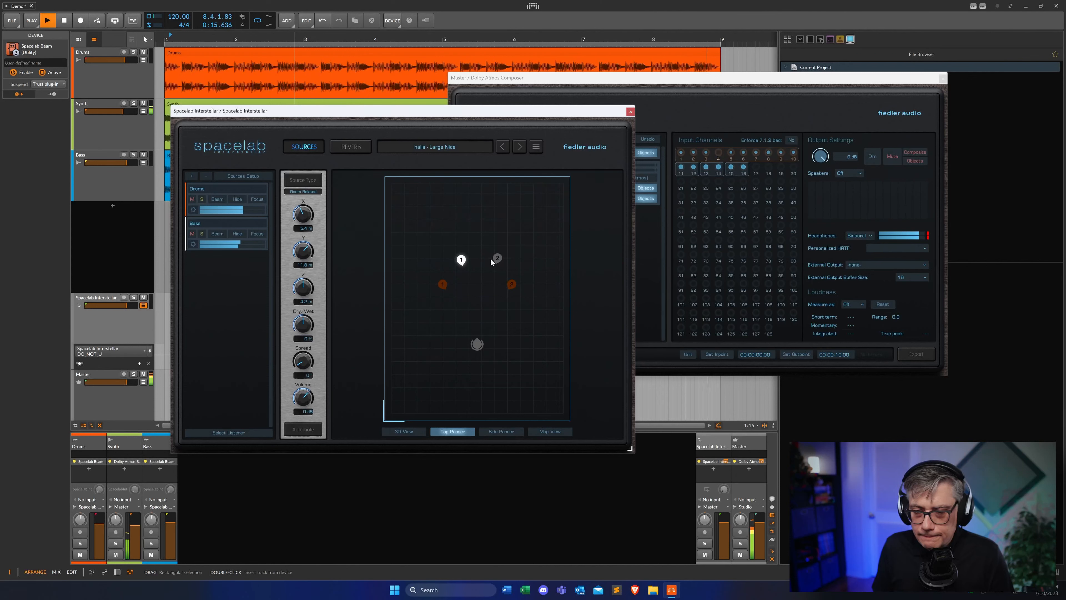
pyautogui.moveTo(462, 259); pyautogui.dragTo(461, 258)
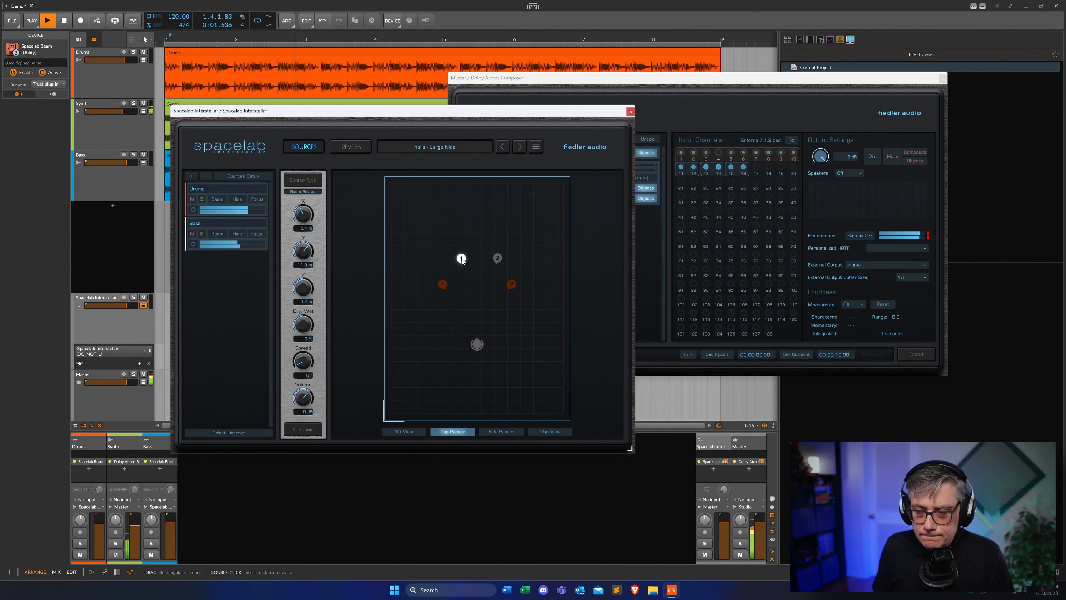
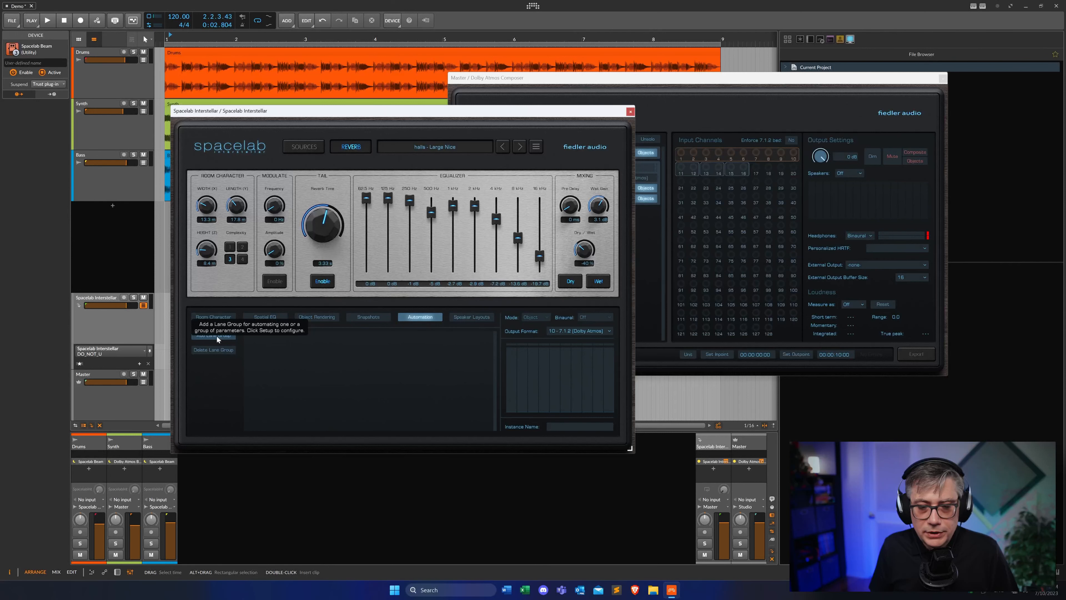
# Add an automation lane group in Interstellar containing the Bass source's Position (X, Y, Z), assigned to host parameter index 1-3
pyautogui.click(215, 335)
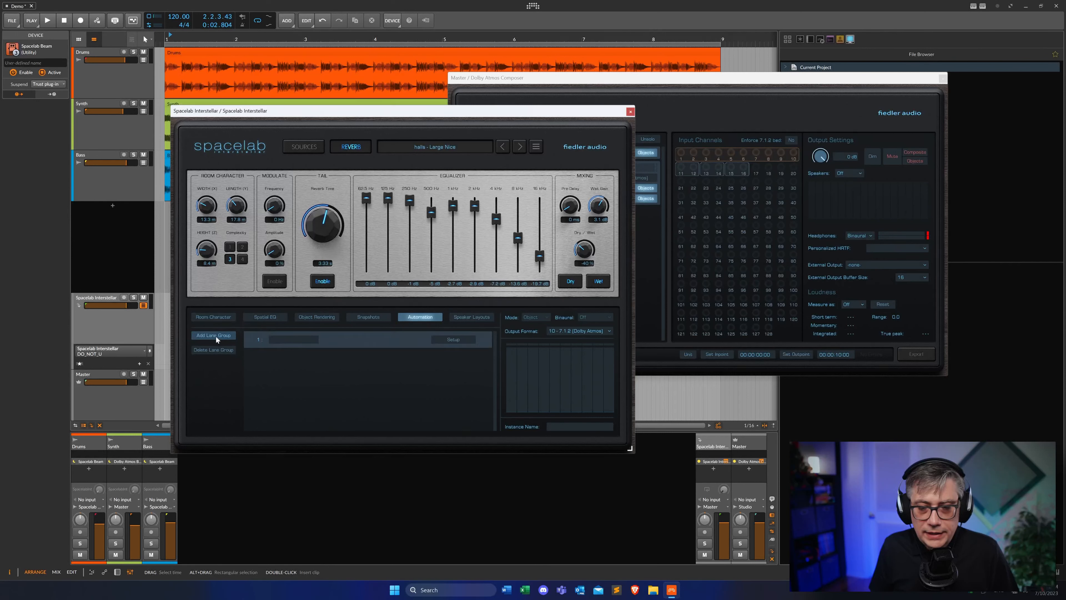
pyautogui.click(454, 340)
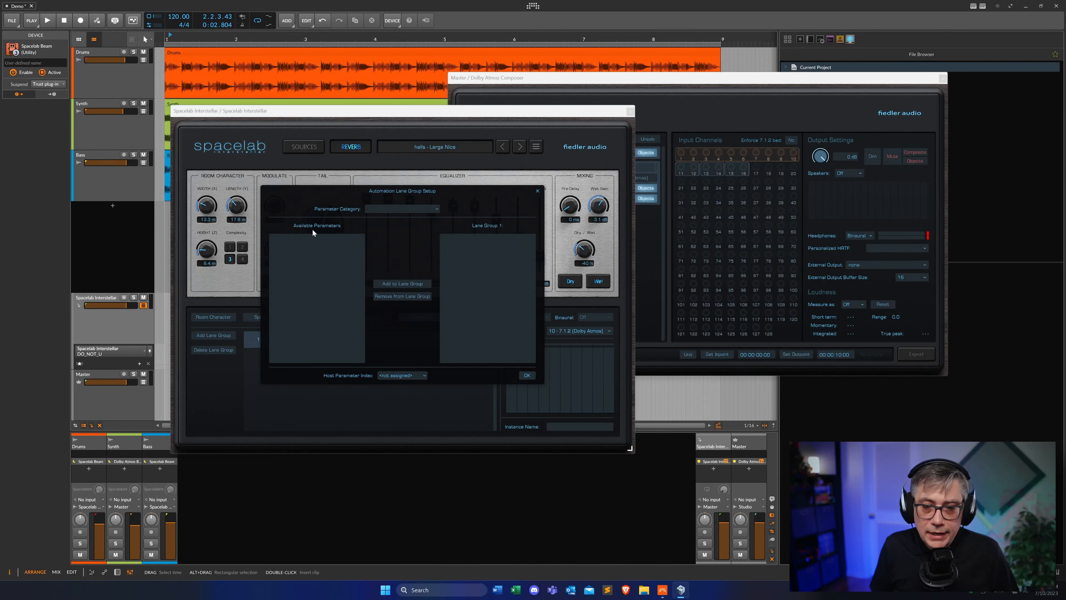
pyautogui.click(429, 208)
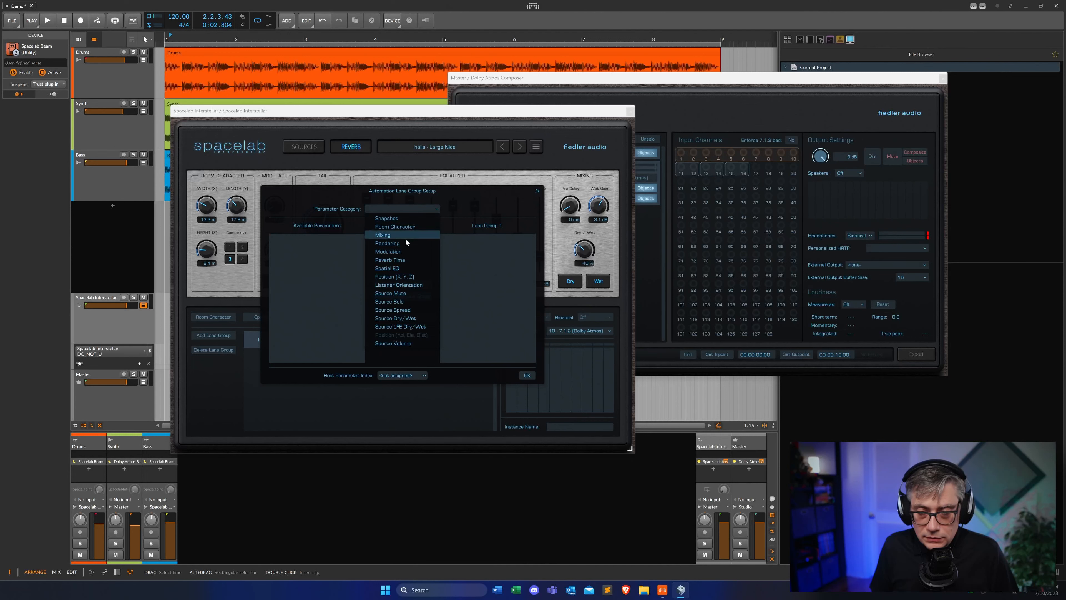
pyautogui.click(400, 277)
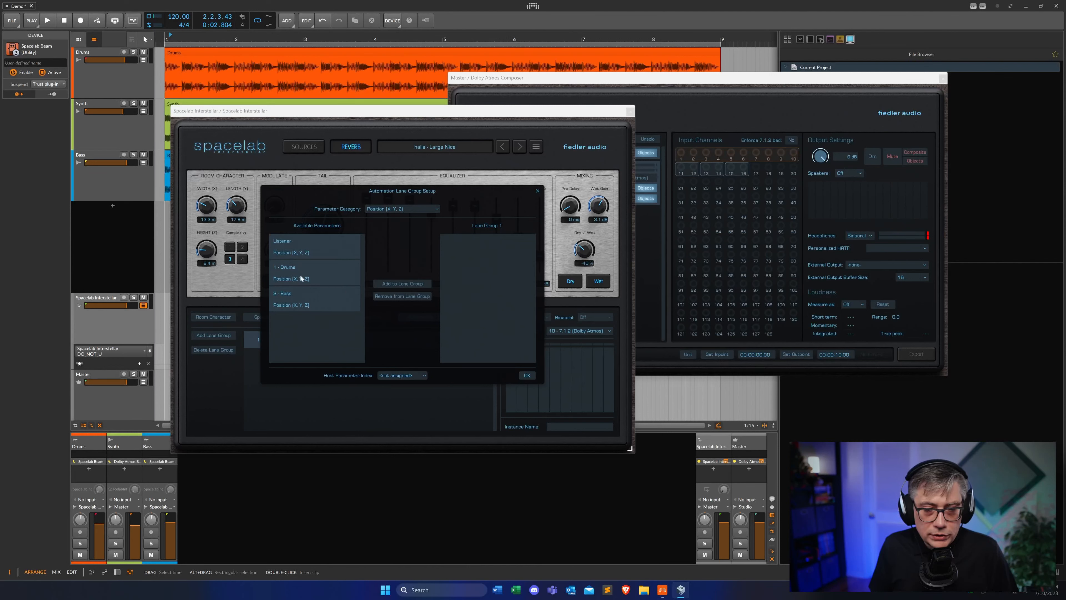
pyautogui.click(287, 299)
pyautogui.click(411, 285)
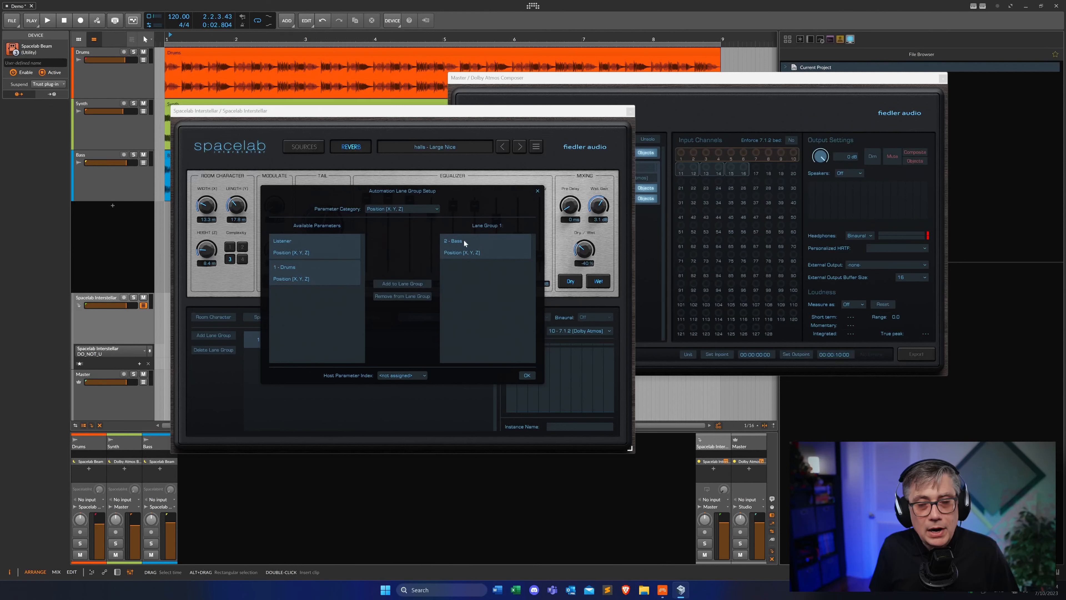
pyautogui.click(414, 375)
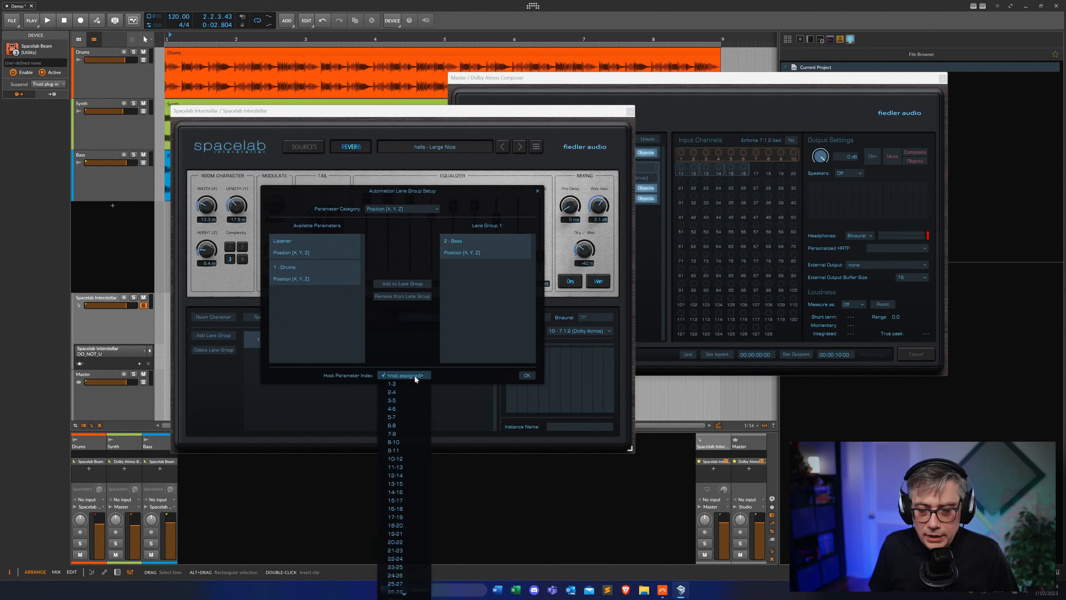
pyautogui.click(394, 385)
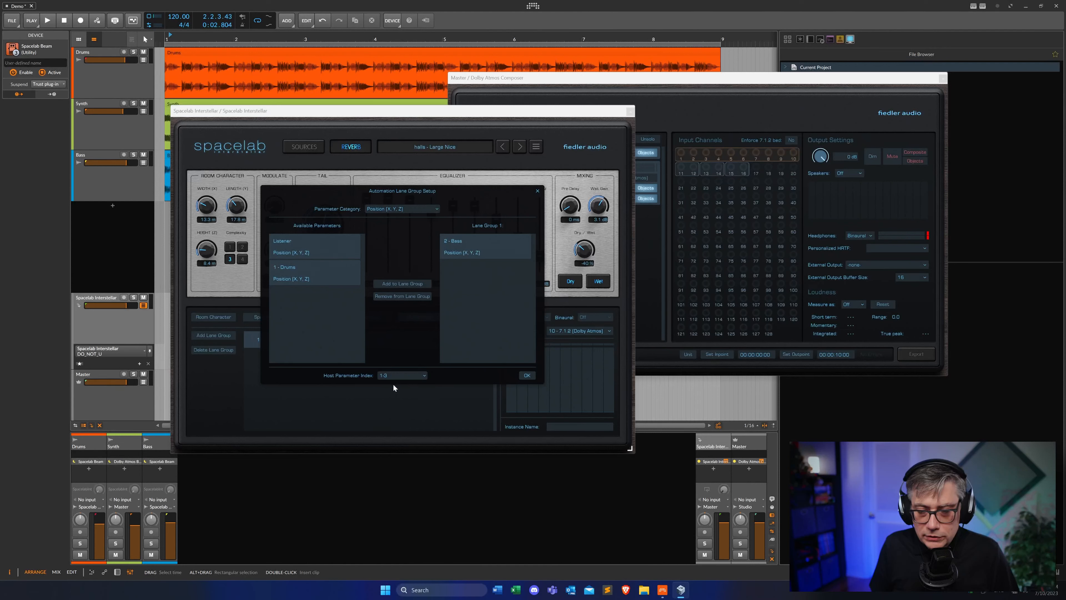
pyautogui.click(528, 376)
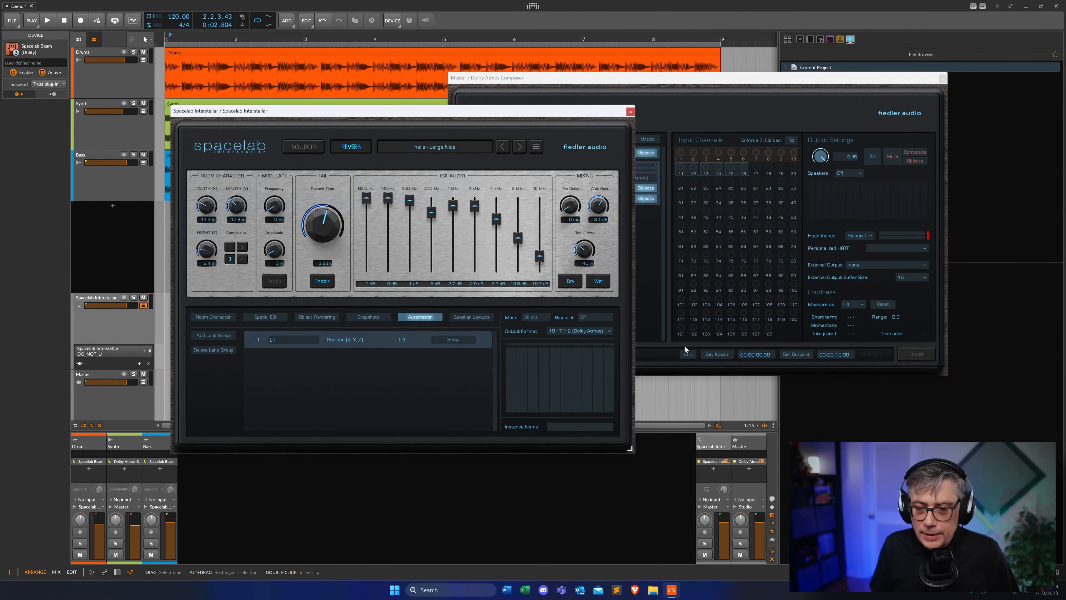
# In Interstellar's Sources view, switch on automation for the L1 Position (X, Y, Z) lane group
pyautogui.click(314, 148)
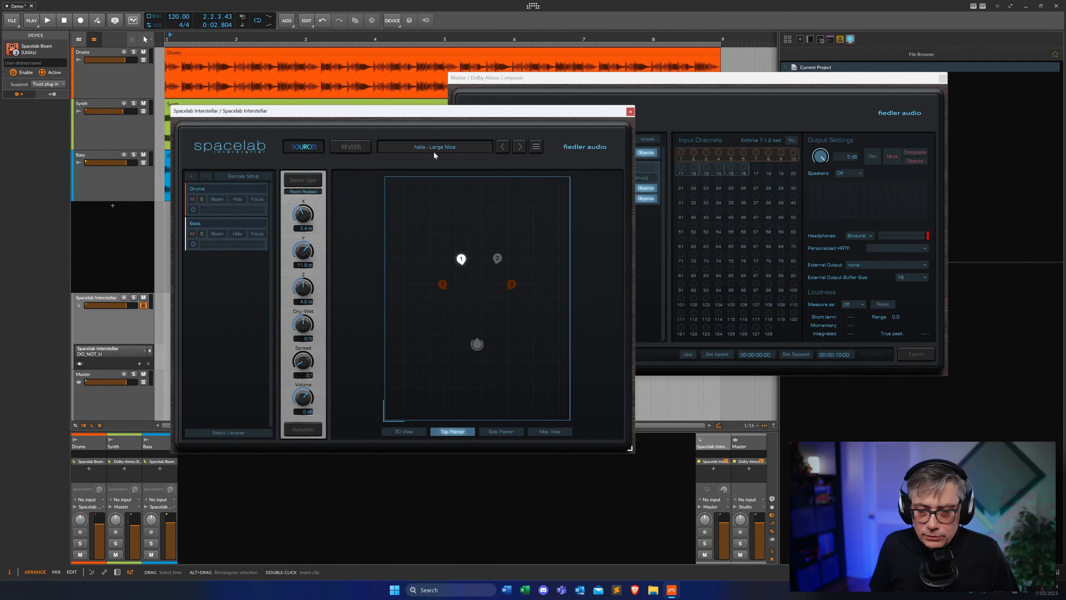
pyautogui.click(301, 432)
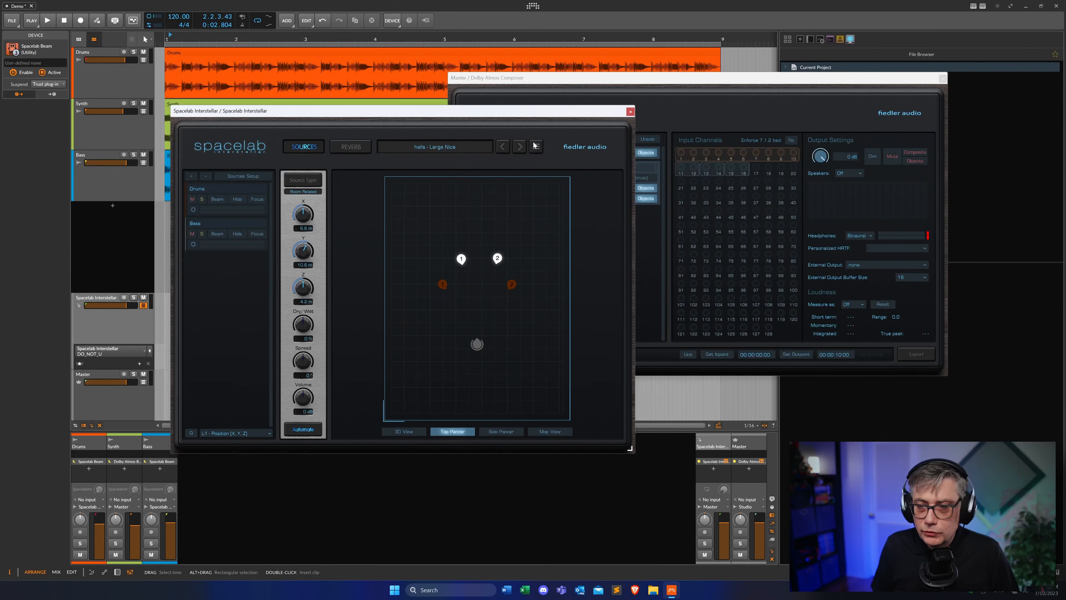
pyautogui.moveTo(486, 114); pyautogui.dragTo(754, 141)
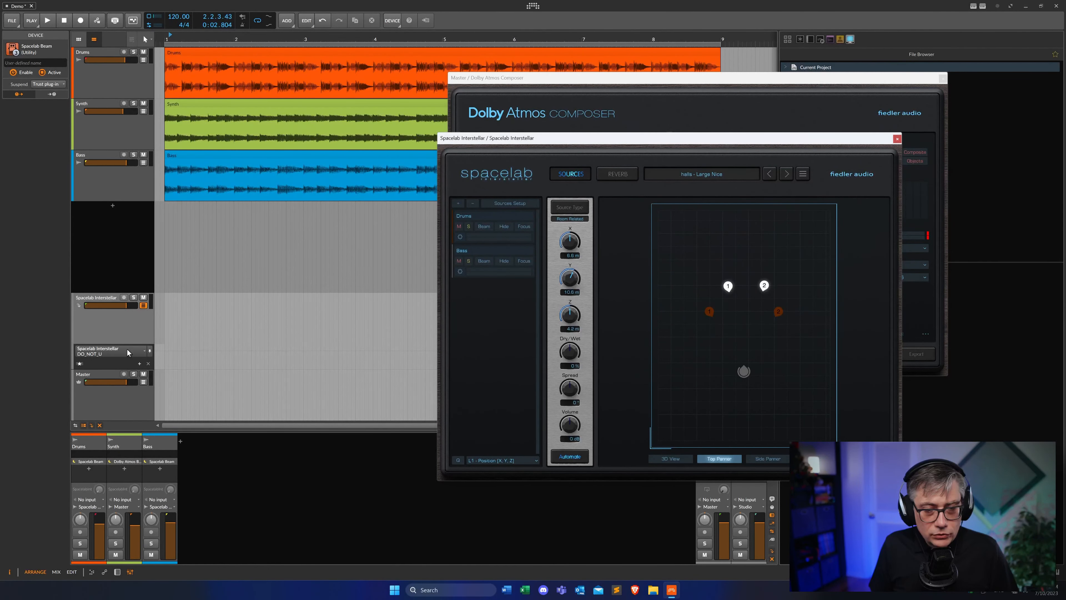
# Show the L1 Y automation lane for Spacelab Interstellar on its automation track
pyautogui.click(141, 353)
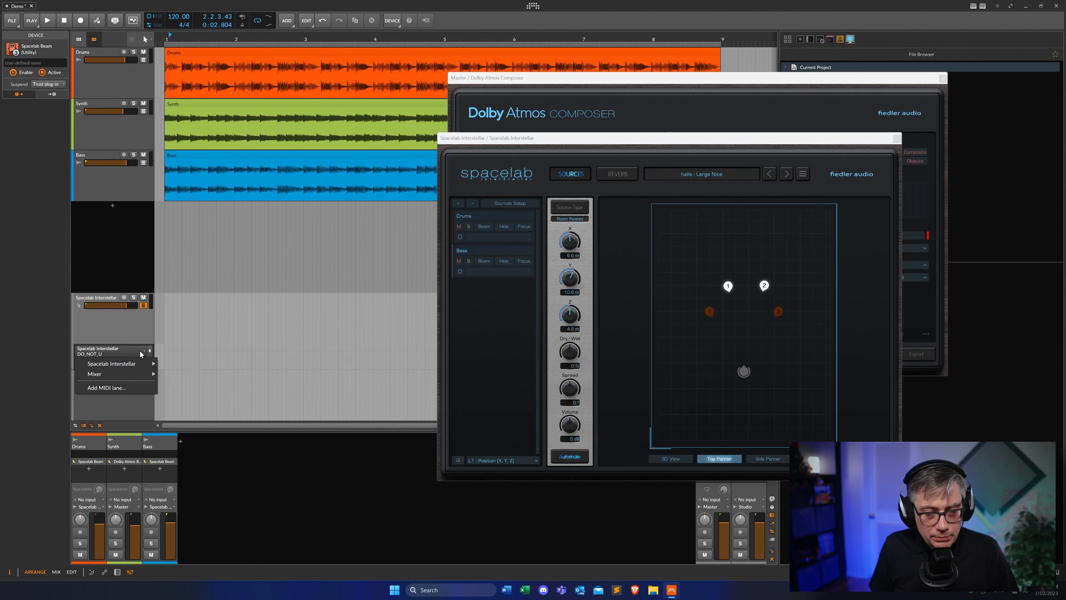
pyautogui.moveTo(135, 363)
pyautogui.moveTo(197, 364)
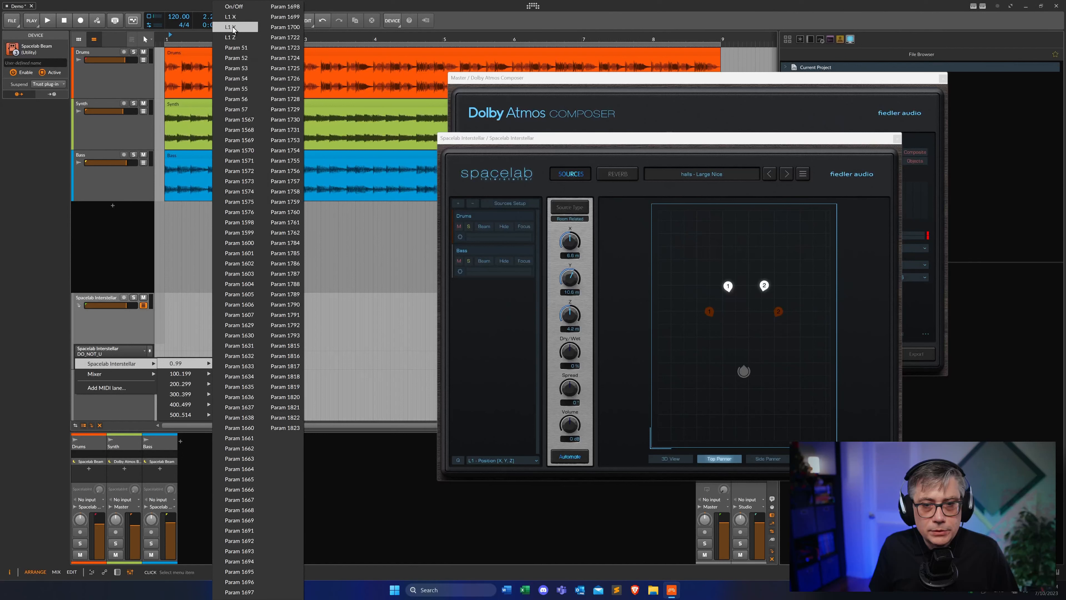
pyautogui.click(233, 28)
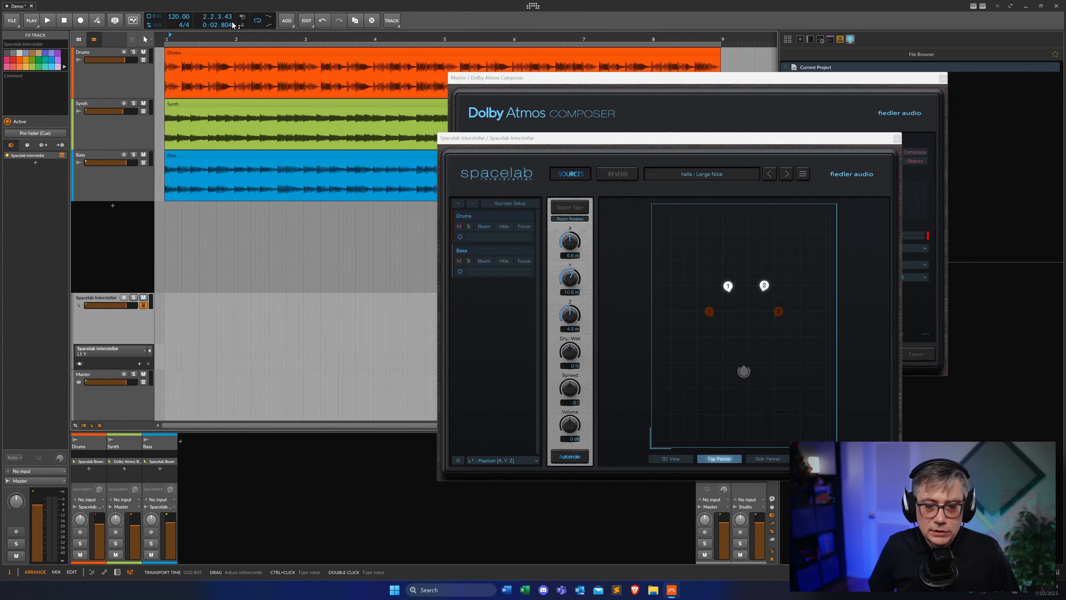
# Insert an automation point at the start of the L1 Y lane set to 0.00% and close the Composer window
pyautogui.doubleClick(171, 355)
pyautogui.moveTo(166, 354); pyautogui.dragTo(164, 368)
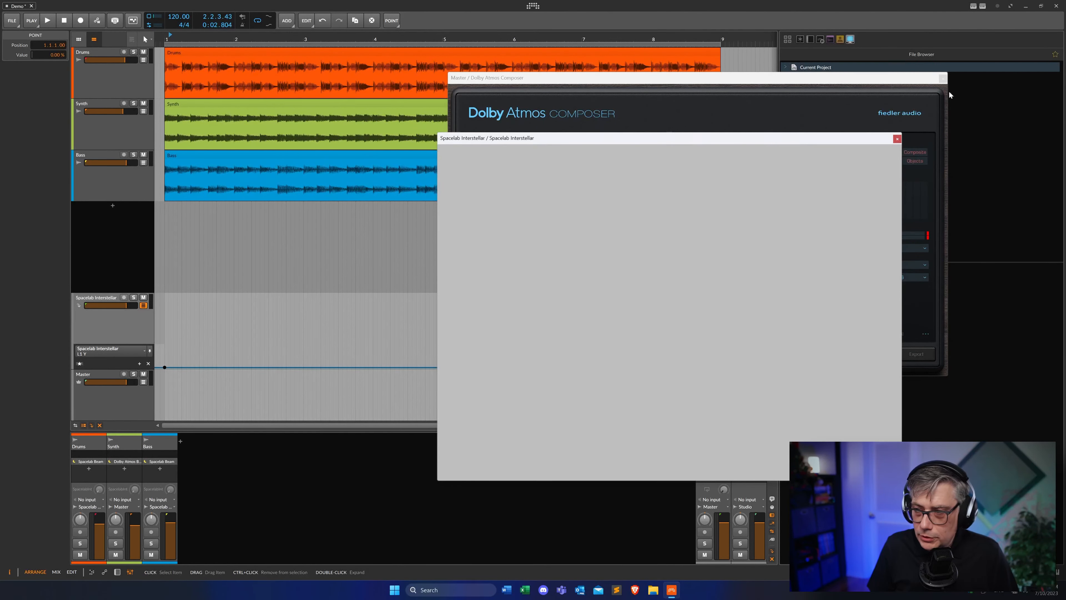
pyautogui.click(943, 78)
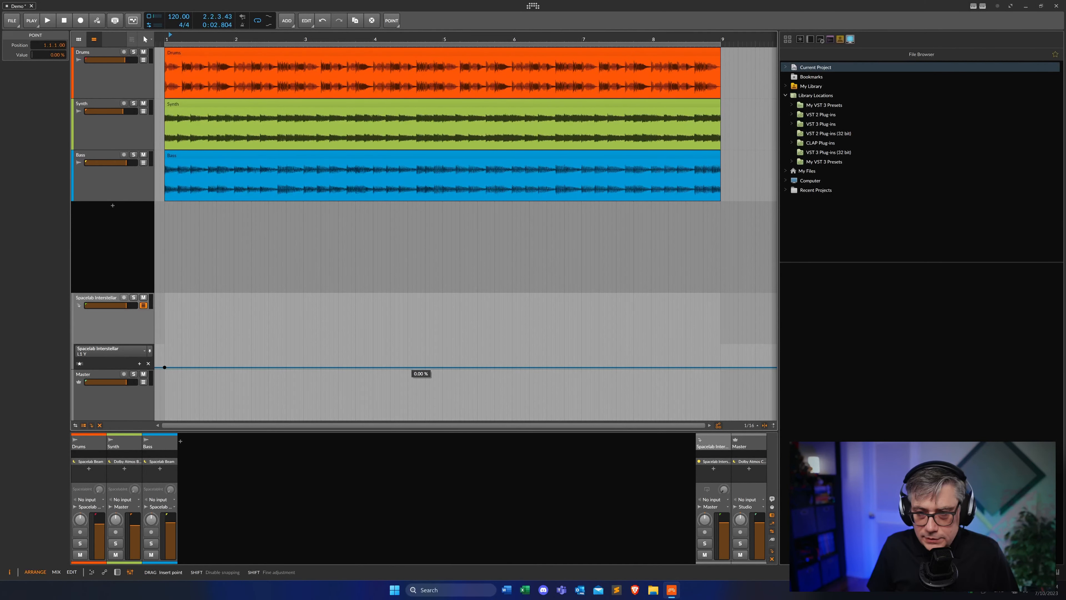
# Ramp the L1 Y automation up to 100% at bar 5, then add a point at the clip's end pulled back to 0%
pyautogui.moveTo(409, 367); pyautogui.dragTo(442, 345)
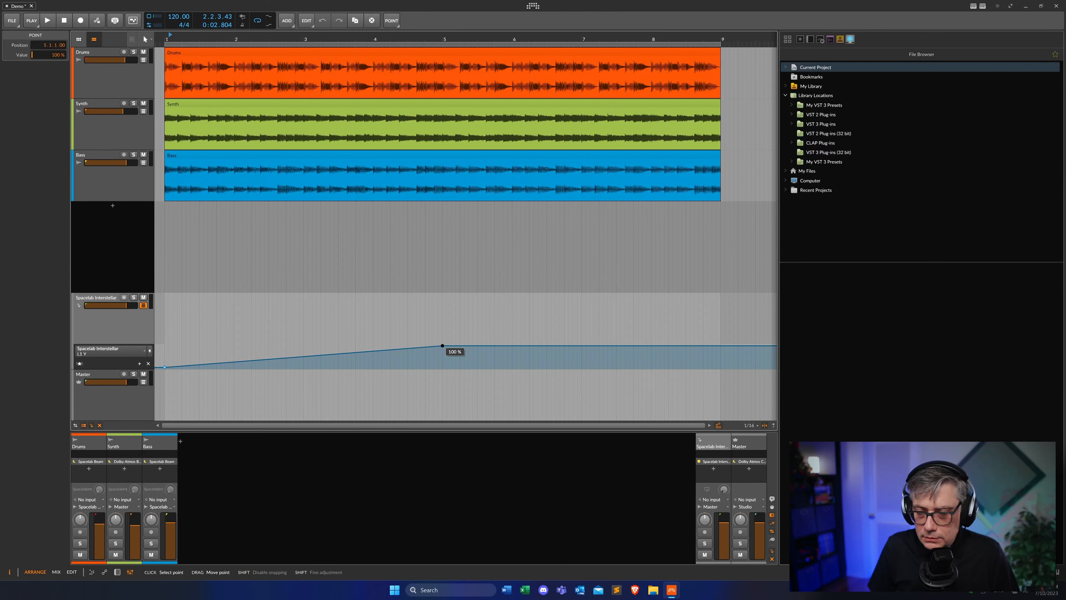
pyautogui.click(720, 352)
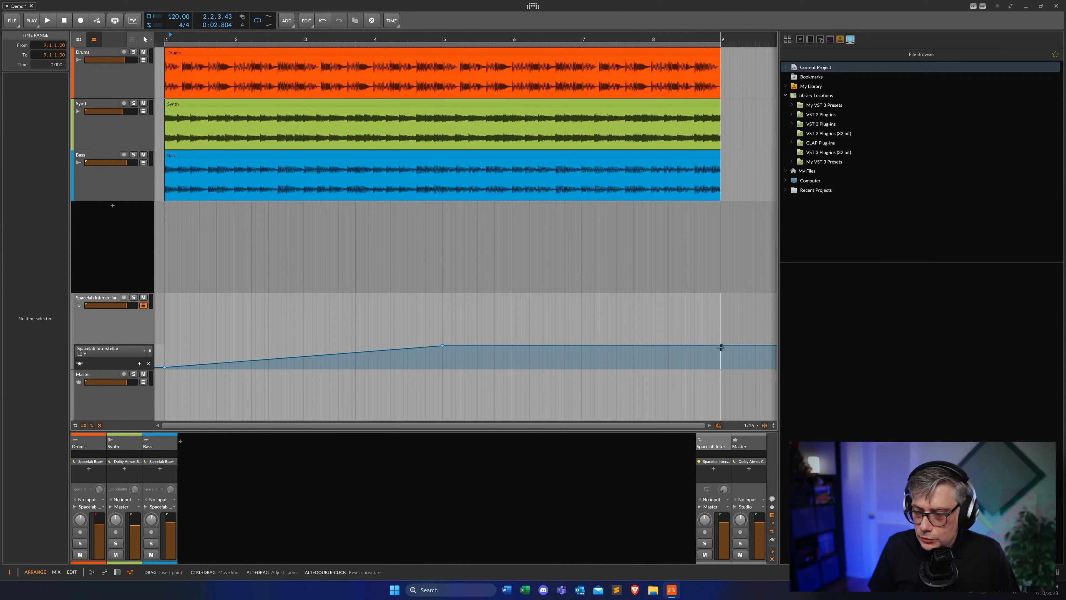
pyautogui.moveTo(721, 346); pyautogui.dragTo(720, 367)
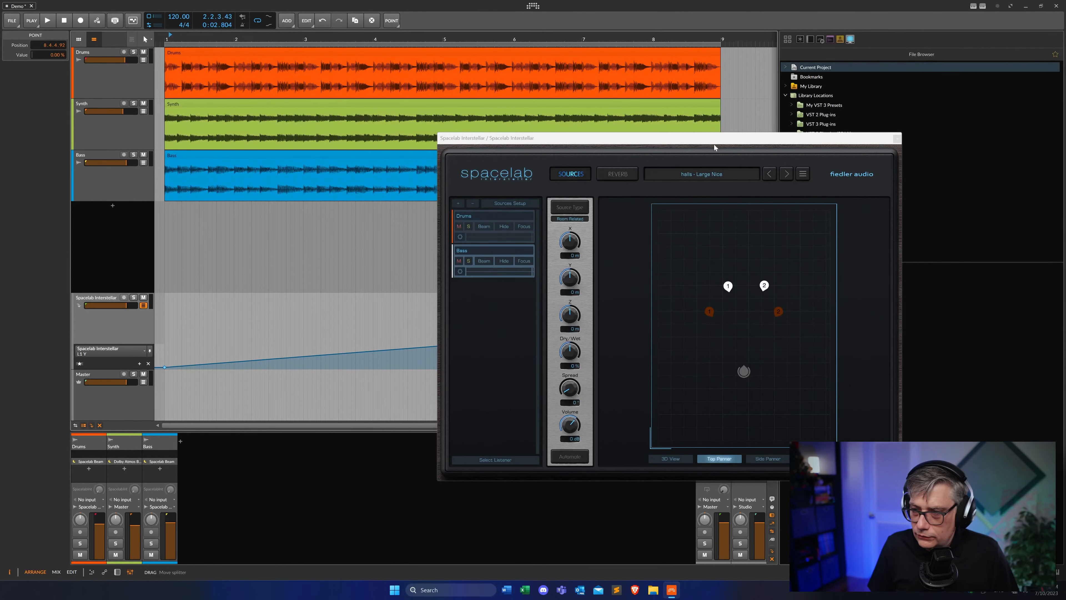
# Play the project to watch the Bass source move in Interstellar's Top Panner, then stop
pyautogui.moveTo(715, 147); pyautogui.dragTo(642, 157)
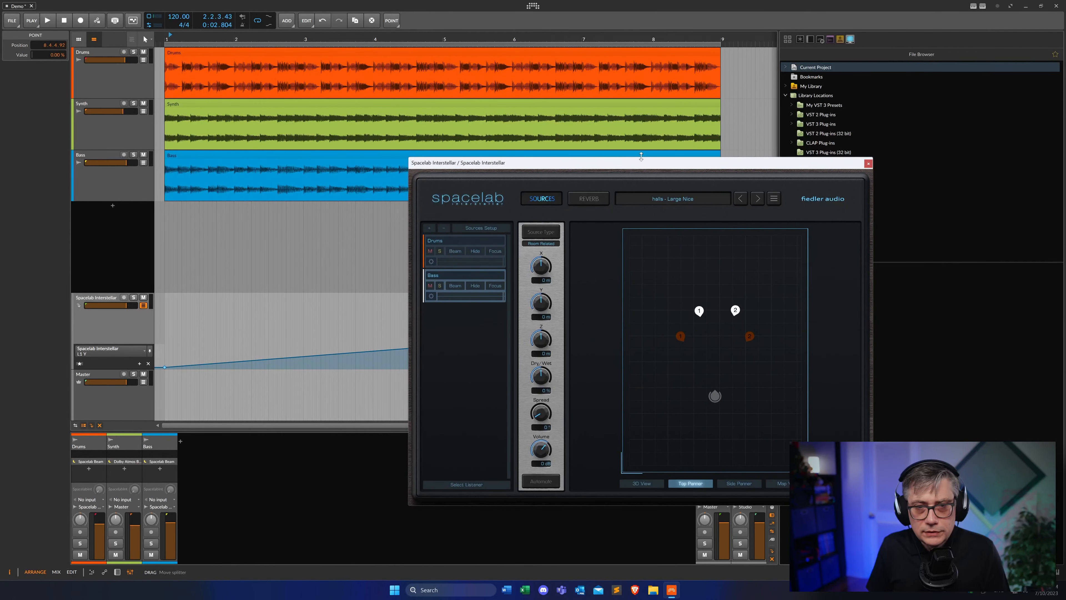
pyautogui.press('space')
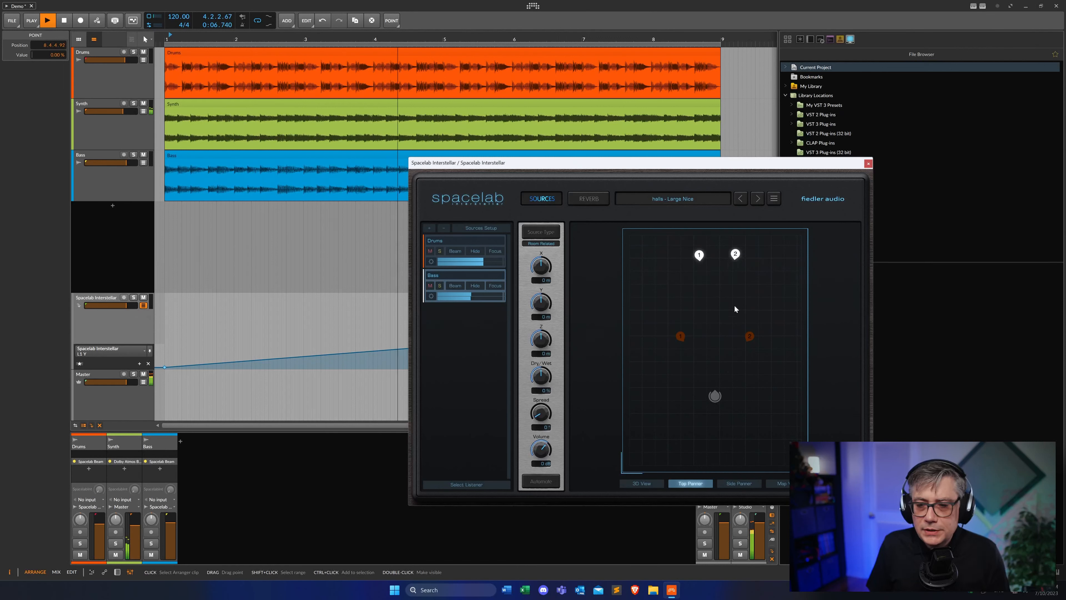
pyautogui.press('space')
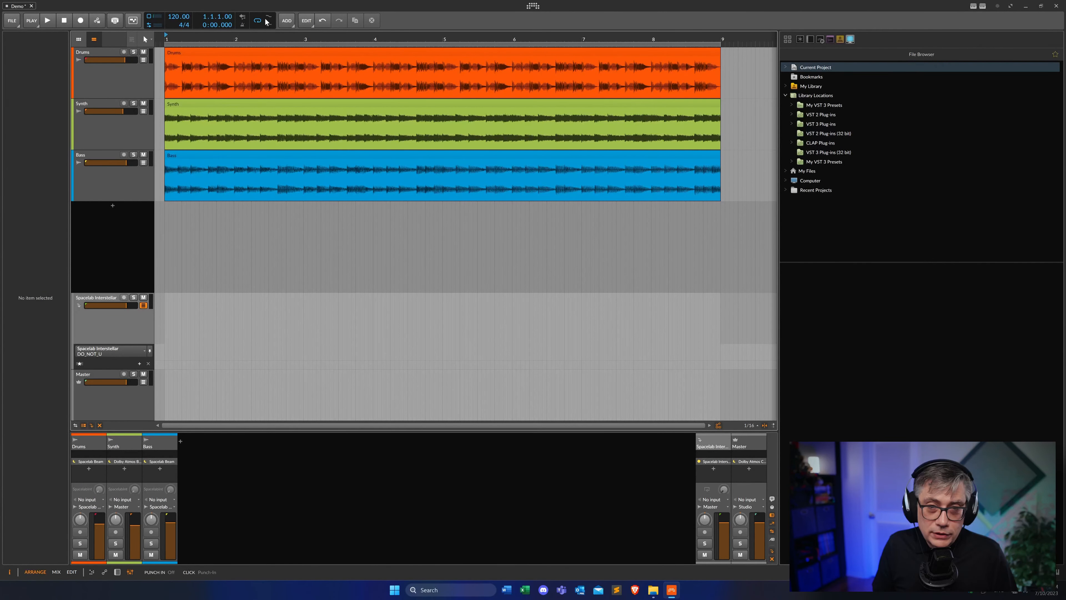
# Turn off the transport loop, reopen Dolby Atmos Composer on the master and review its Options page
pyautogui.click(257, 21)
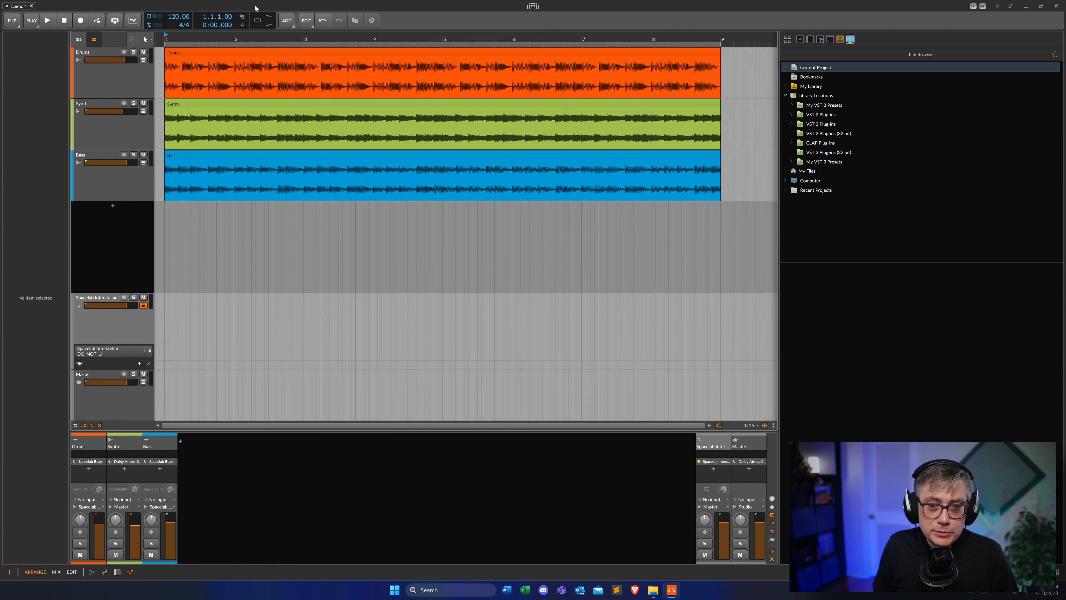
pyautogui.click(761, 461)
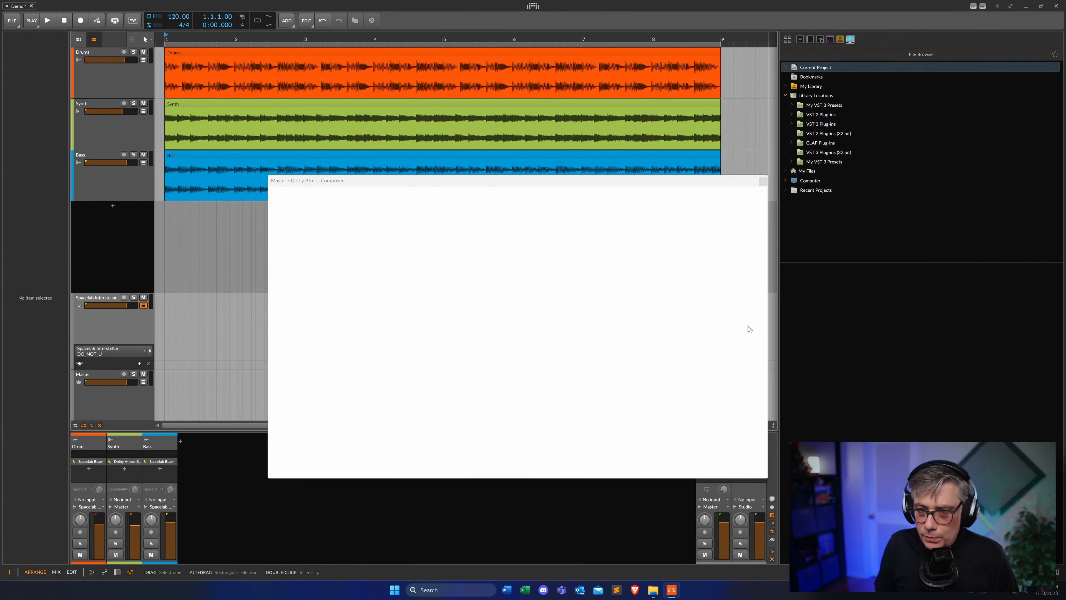
pyautogui.moveTo(521, 183); pyautogui.dragTo(457, 108)
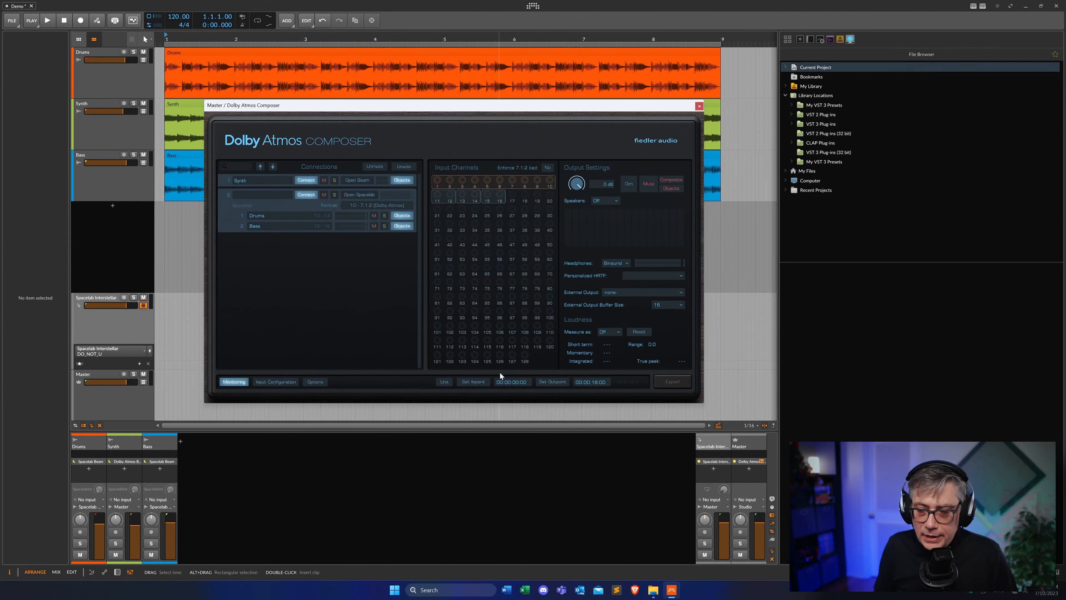
pyautogui.click(319, 384)
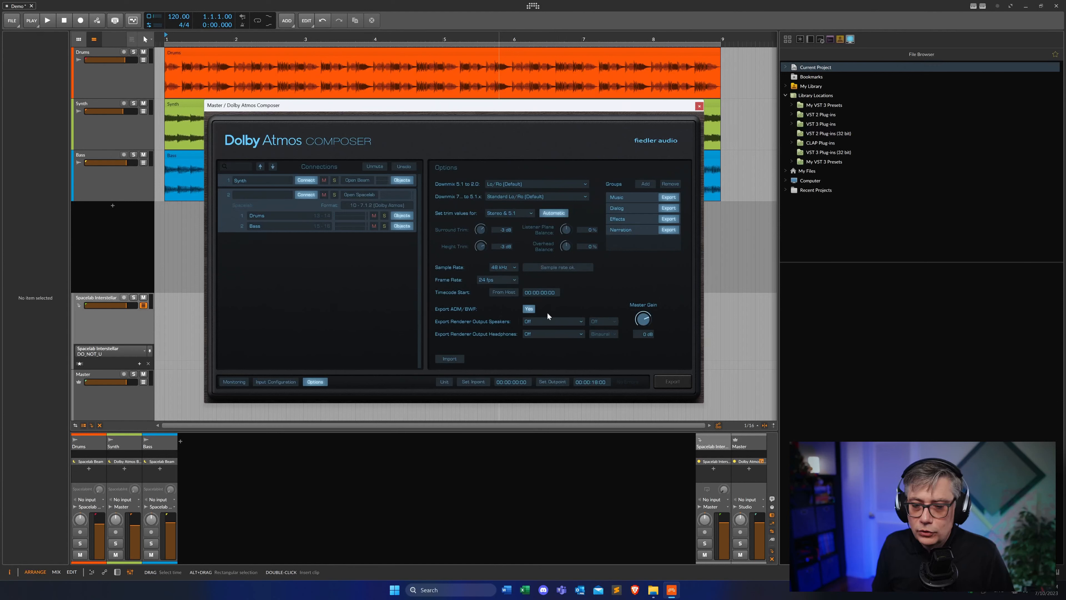
pyautogui.click(229, 382)
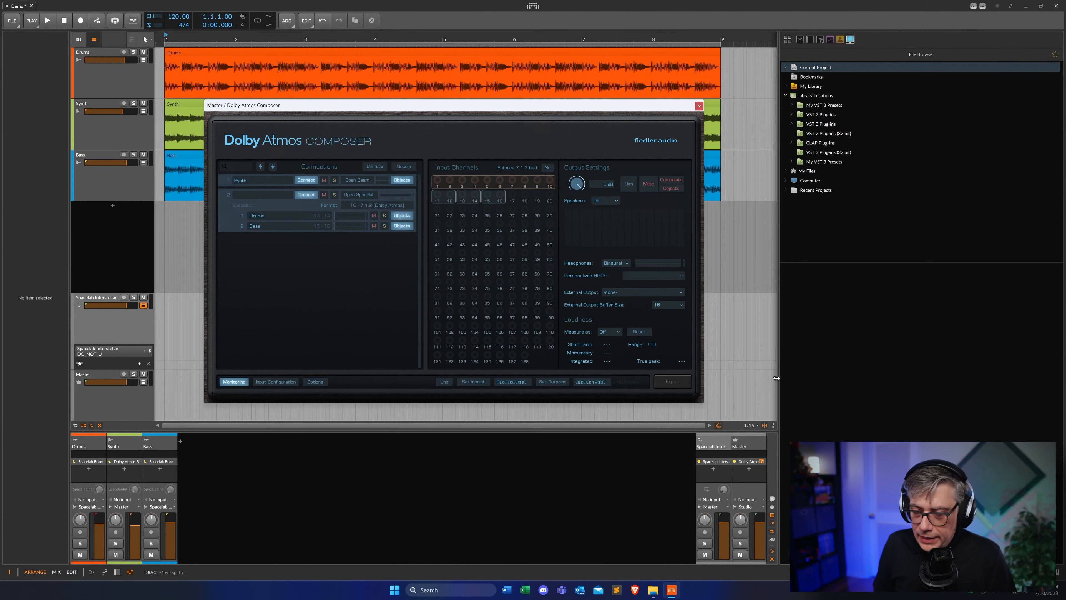
# Export the Atmos mix as Test.wav on the Desktop, replacing the existing file, and play the project to render it
pyautogui.click(676, 382)
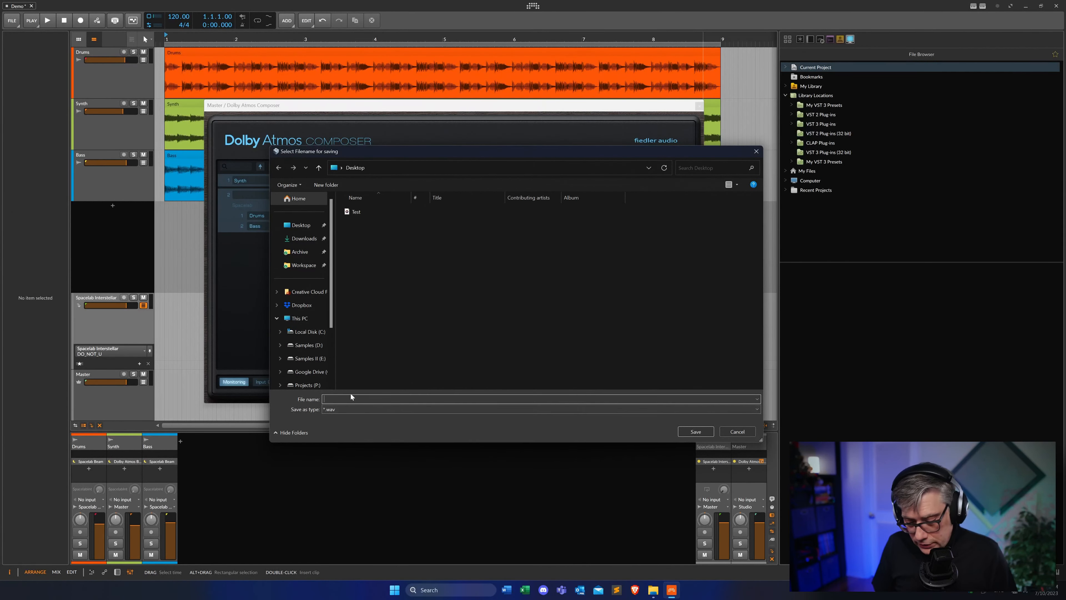
pyautogui.write('Test')
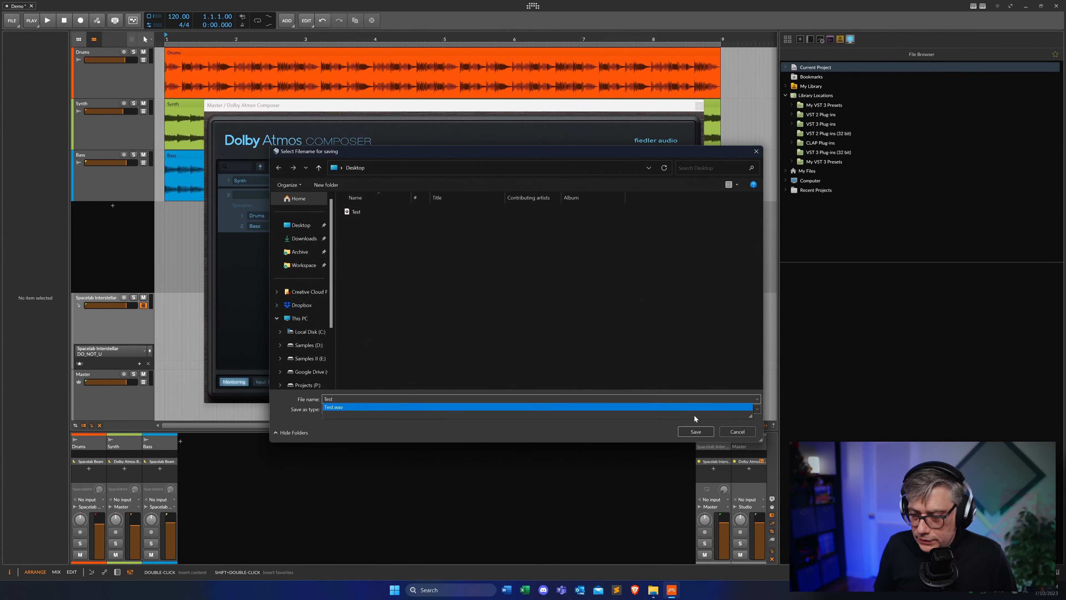
pyautogui.click(695, 432)
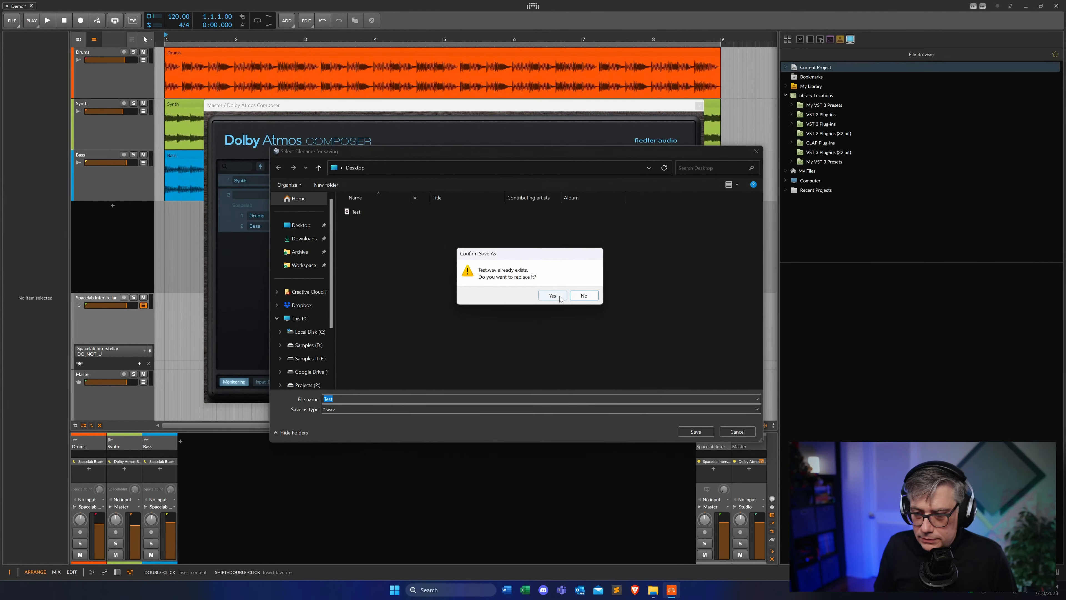
pyautogui.click(553, 295)
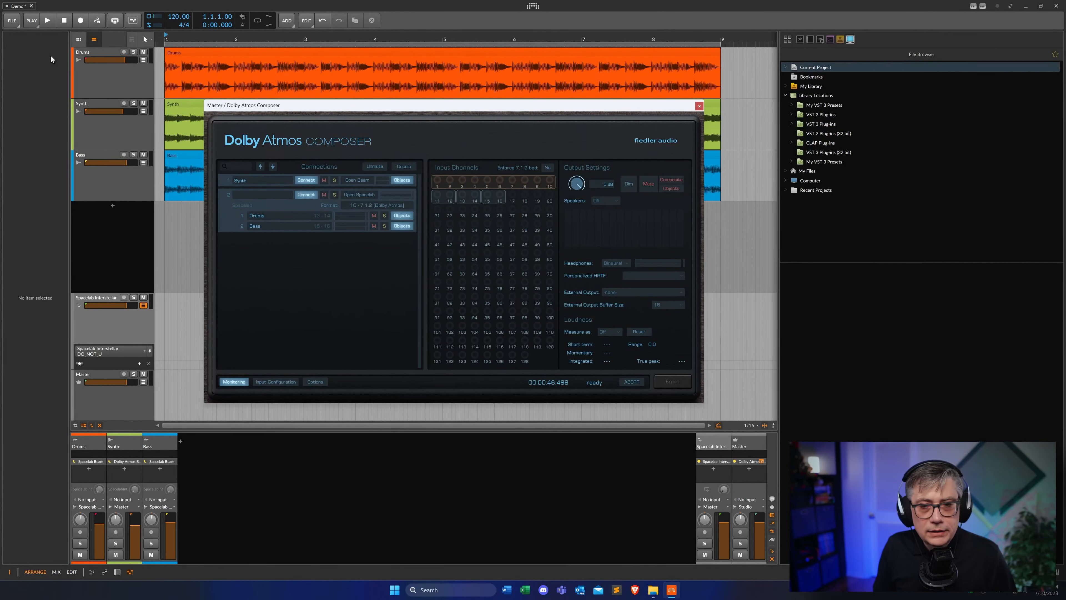
pyautogui.click(47, 22)
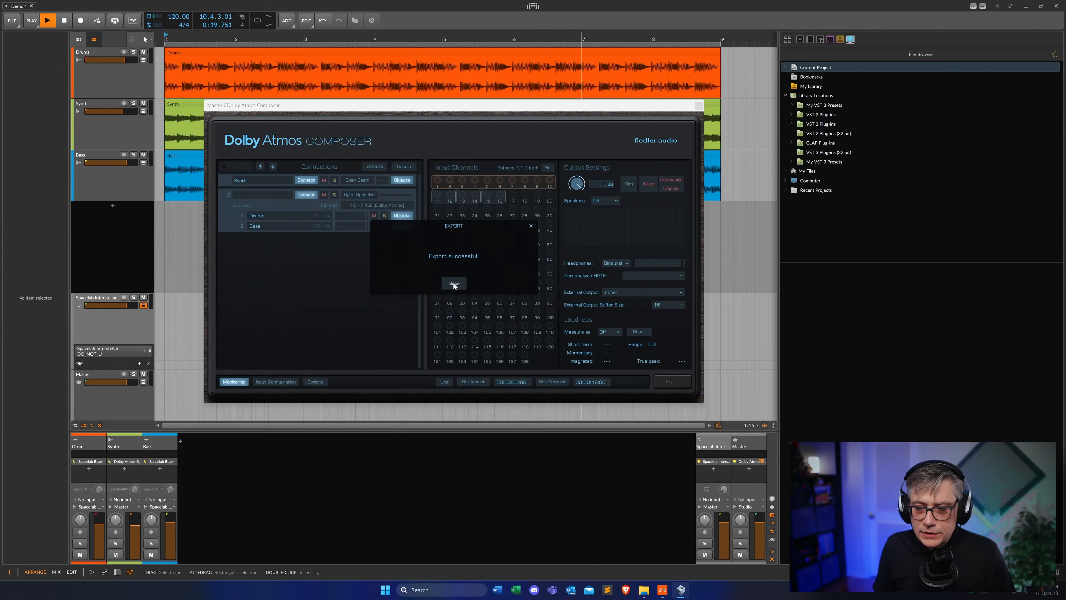
pyautogui.click(453, 284)
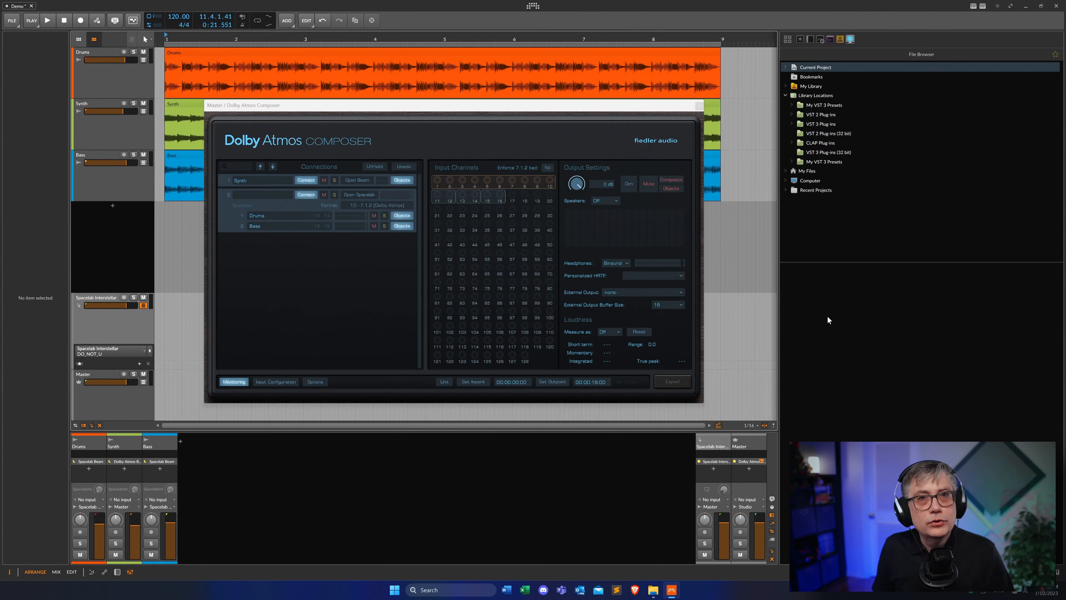